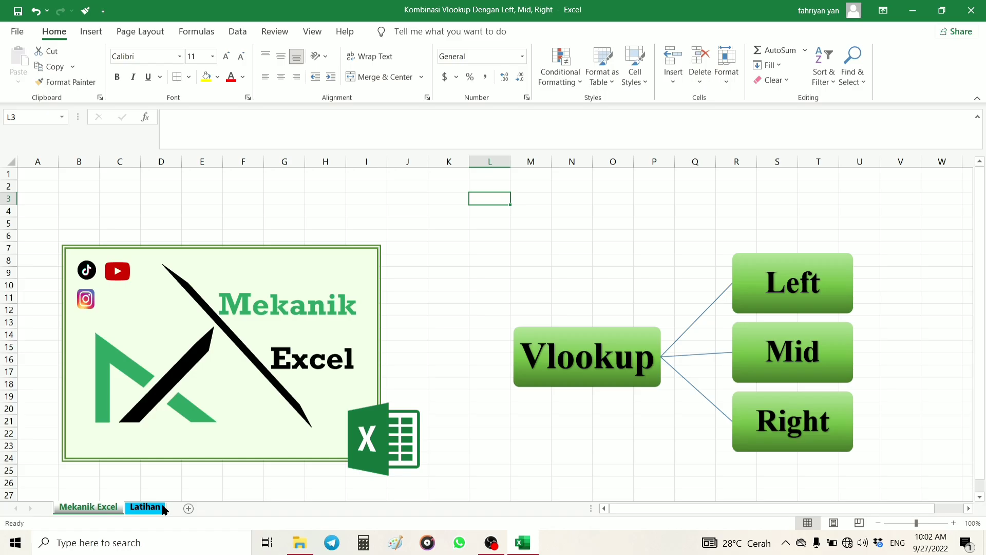
Open the Latihan sheet and review the fill-in rules, the empty sales columns and the TABLE BANTU lookup table.
left_click(163, 507)
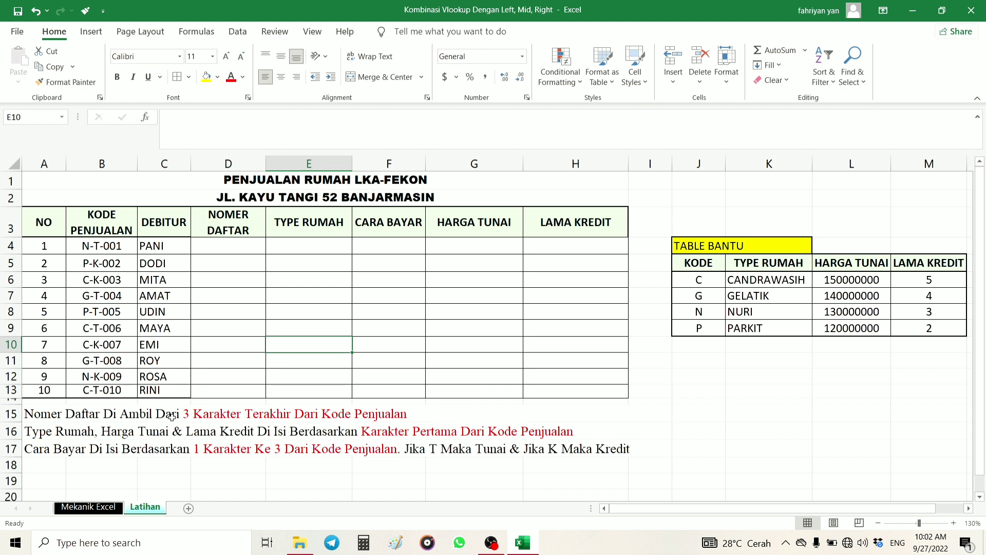
left_click_drag(43, 413, 350, 450)
left_click_drag(229, 247, 594, 387)
left_click(748, 377)
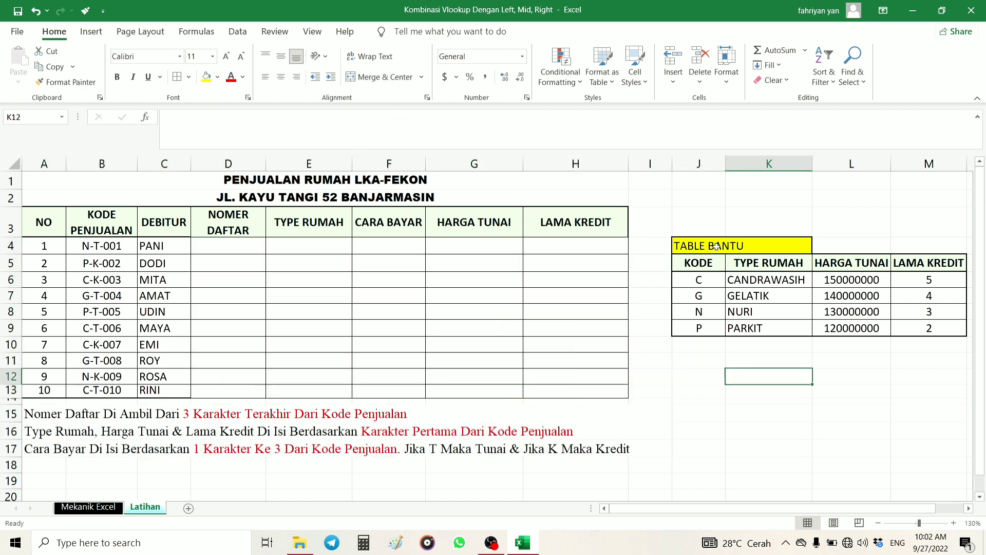
left_click_drag(716, 246, 925, 329)
left_click(825, 413)
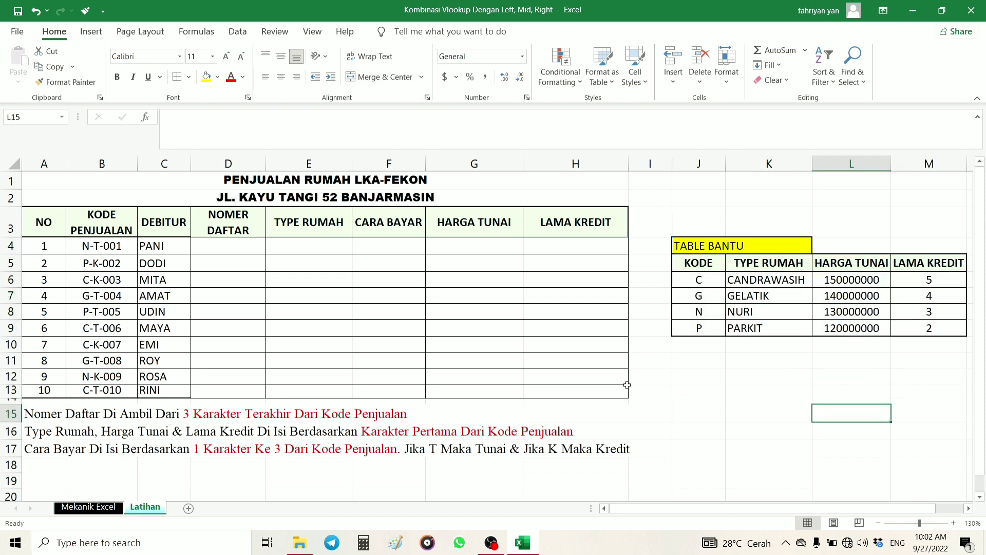
left_click_drag(250, 241, 566, 406)
left_click(731, 418)
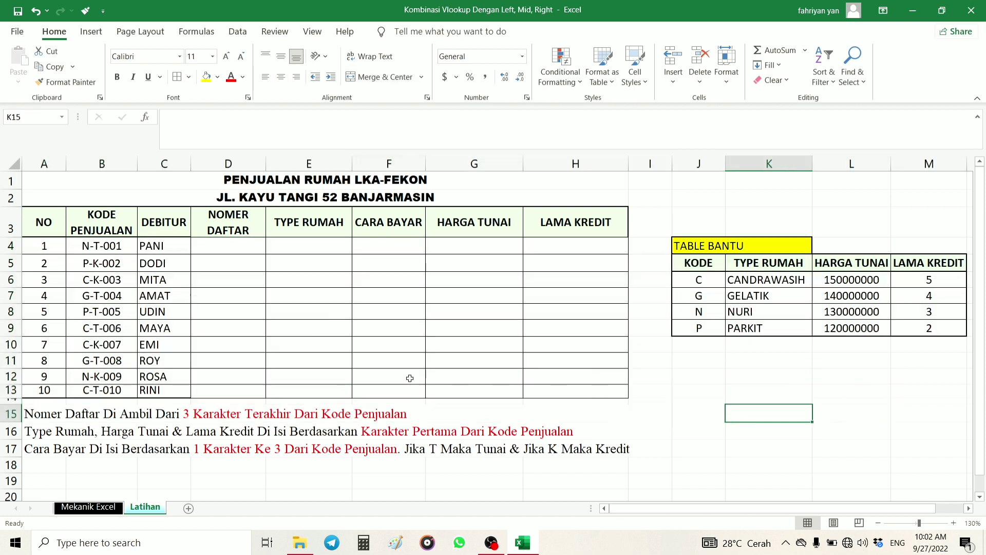
Enter =RIGHT(B4,3) in D4 to extract the NOMER DAFTAR from the last three characters of the sales code.
left_click(226, 249)
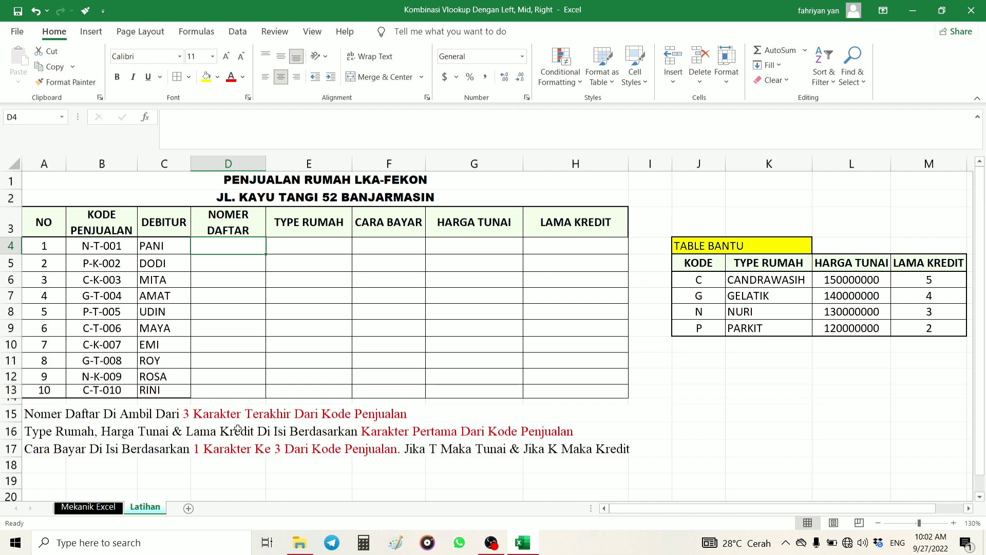
left_click(110, 247)
left_click(199, 247)
type("=")
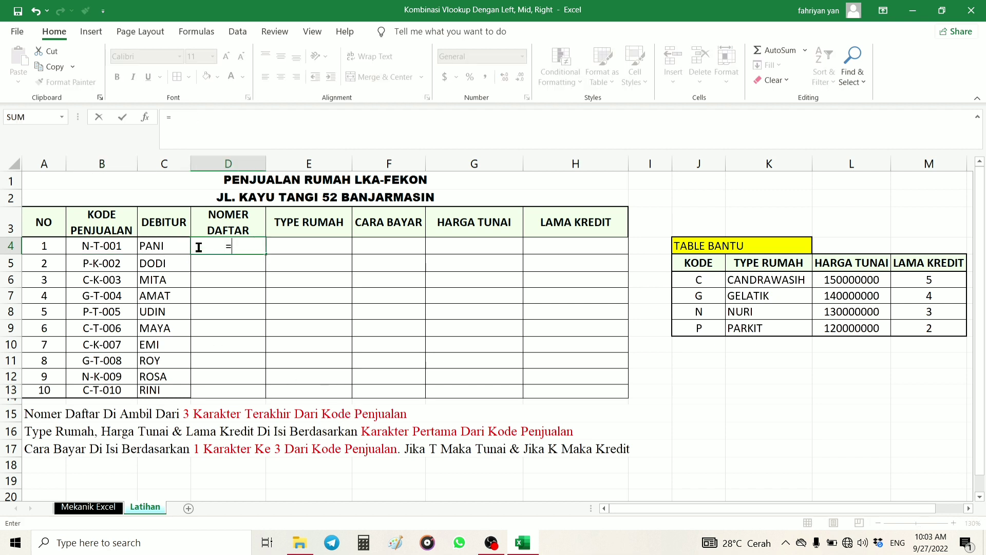
type("RIGHT")
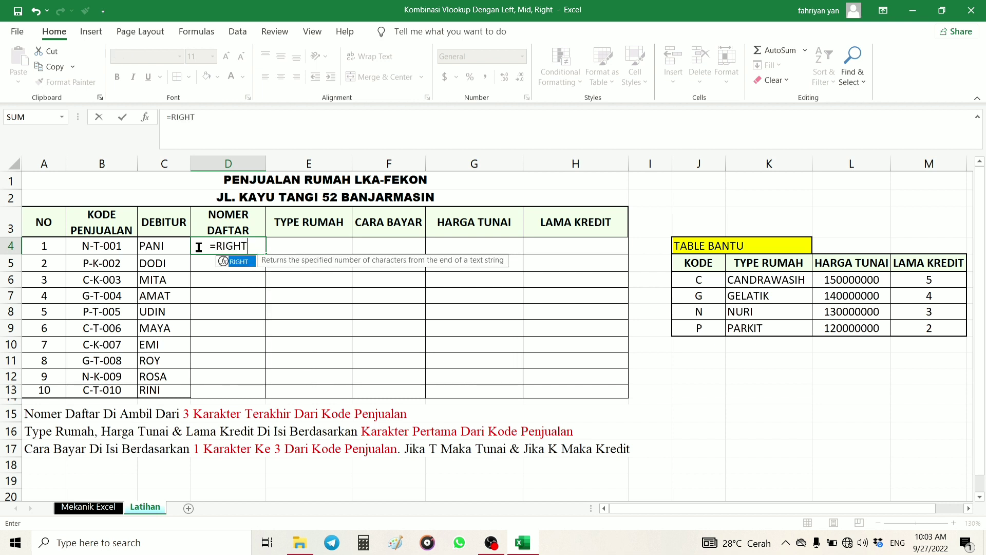
type("(")
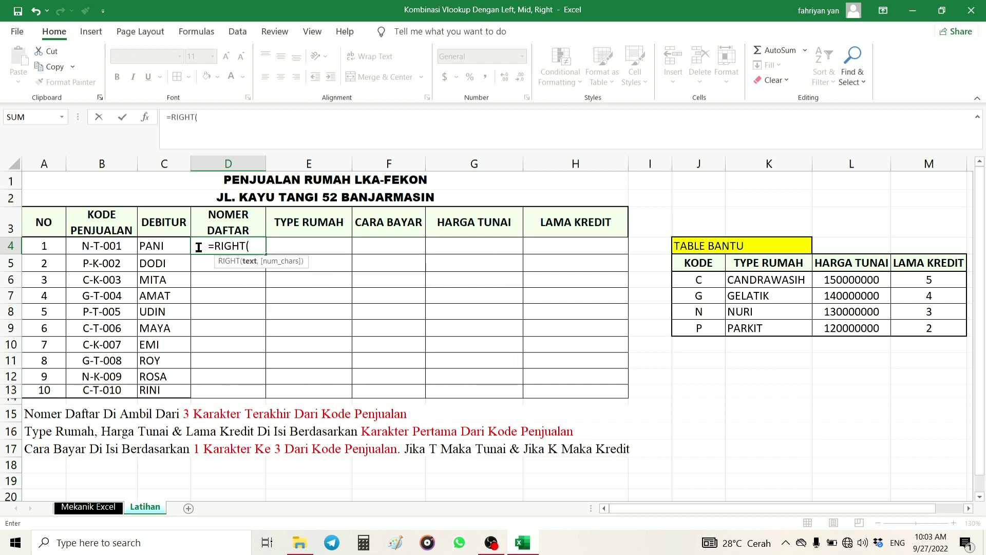
left_click(93, 247)
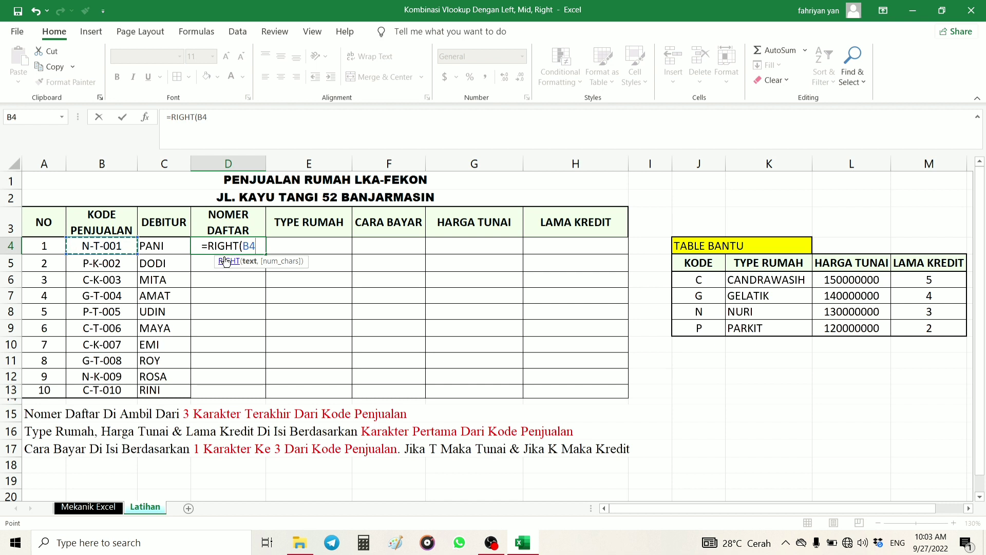
type(",")
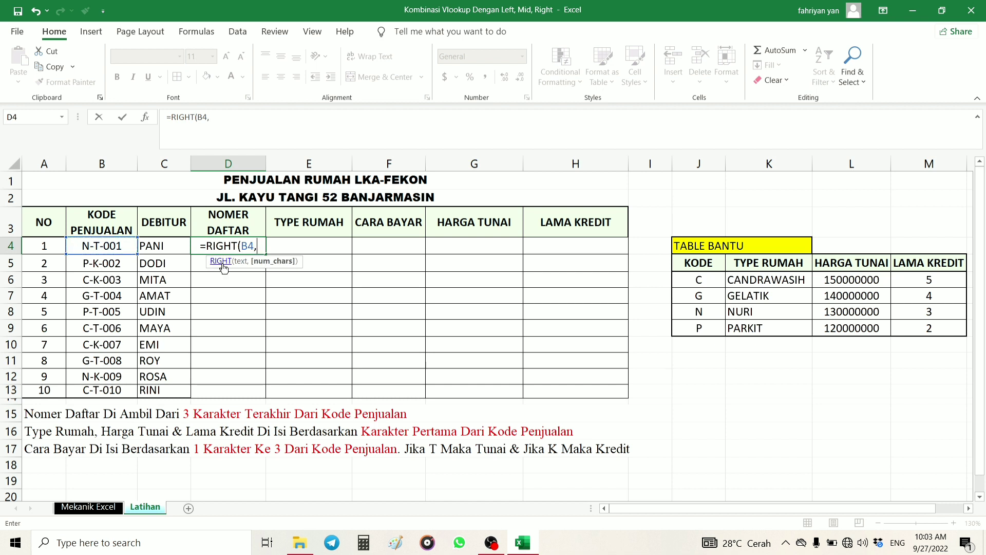
type("1")
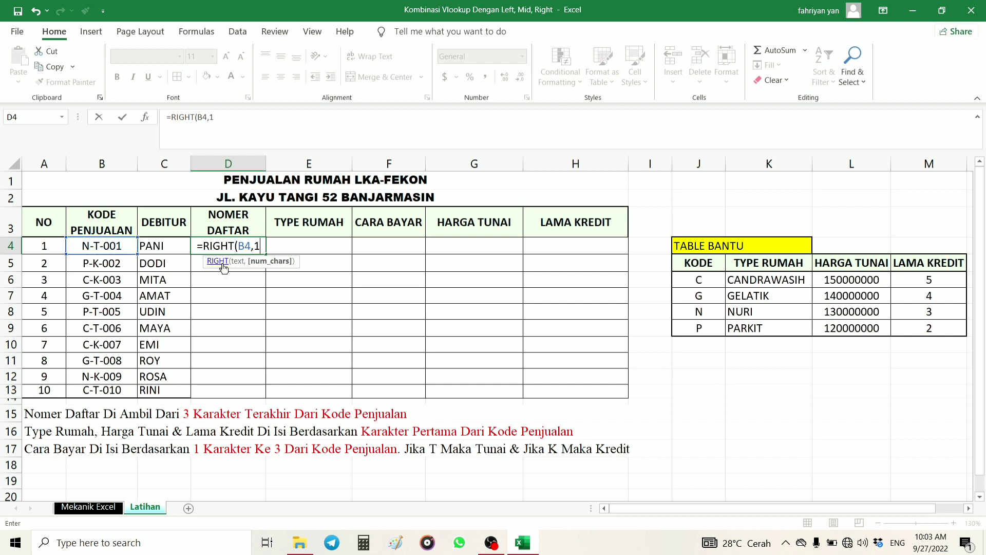
key("BackSpace")
type("3)")
left_click(240, 246)
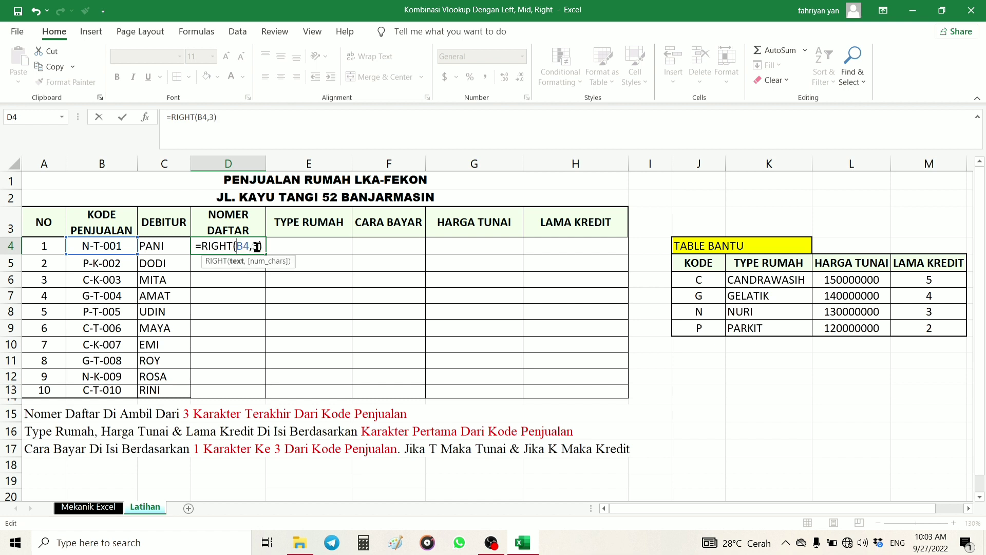
left_click_drag(263, 247, 244, 246)
key("Left")
key("Left")
key("Left")
key("Left")
key("Left")
key("Return")
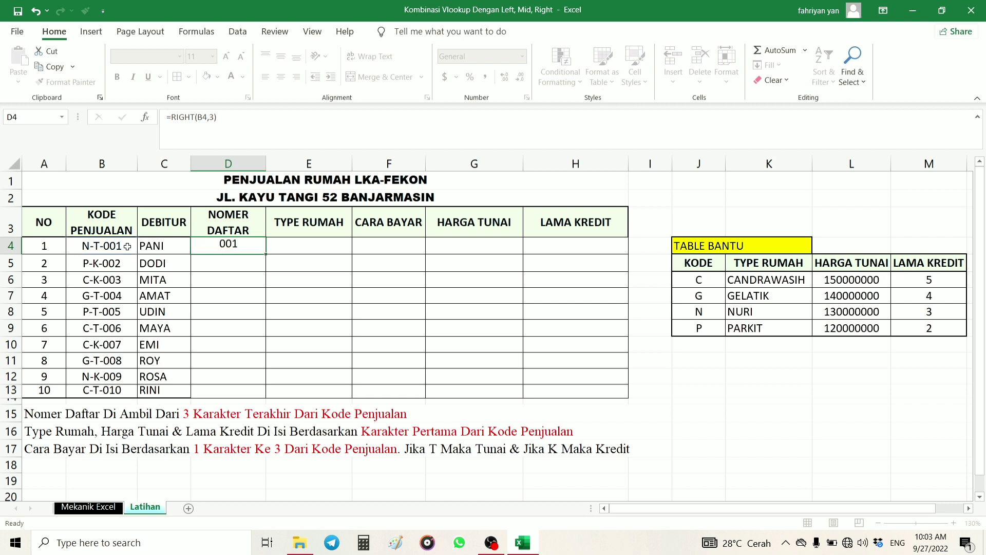
Fill the D4 formula down through D13 and compare the last row with its sales code.
left_click(238, 249)
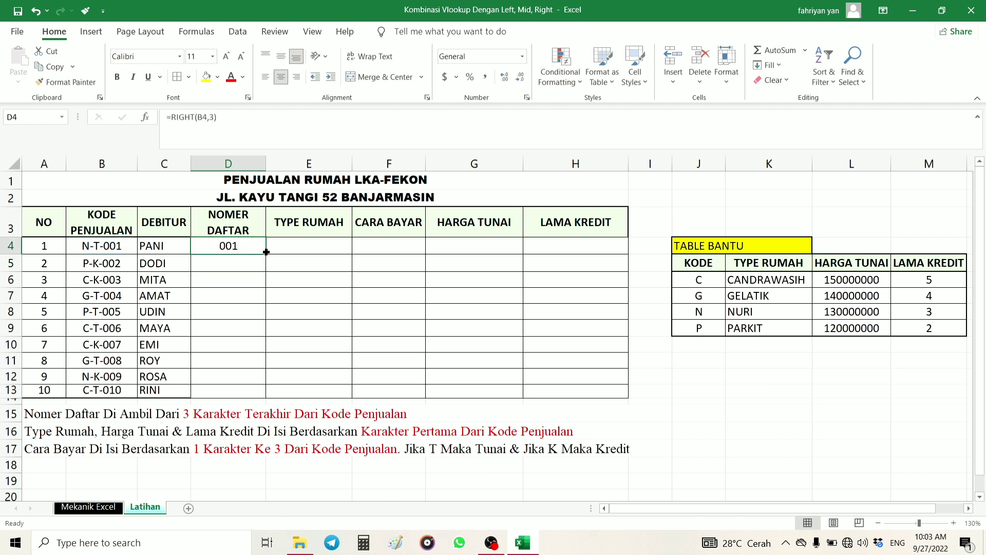
double_click(265, 253)
left_click(260, 311)
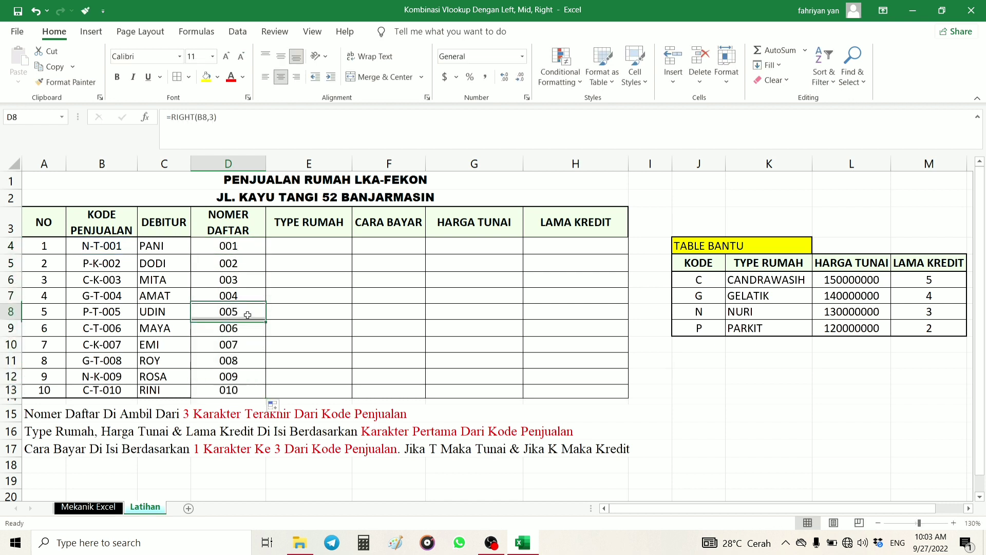
left_click(240, 393)
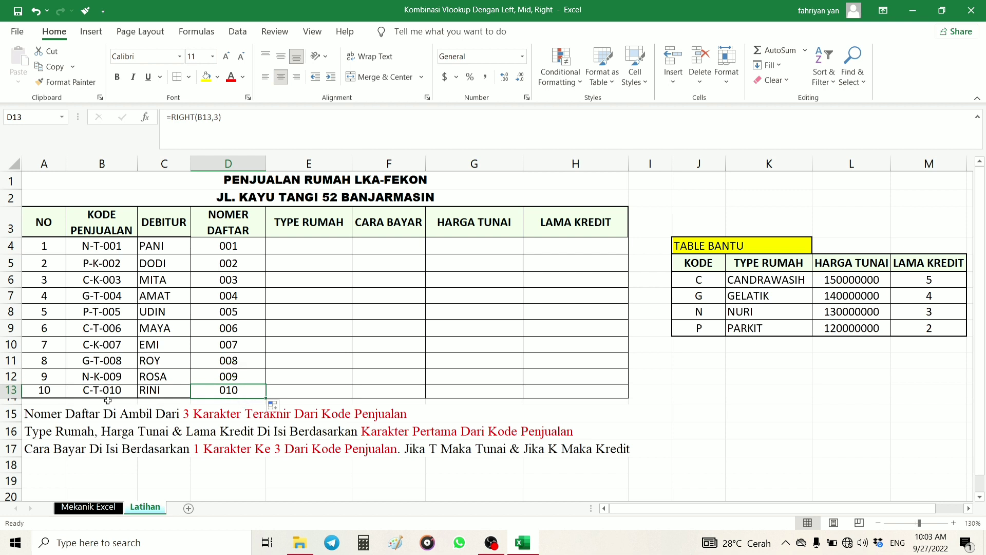
left_click(109, 393)
left_click(231, 389)
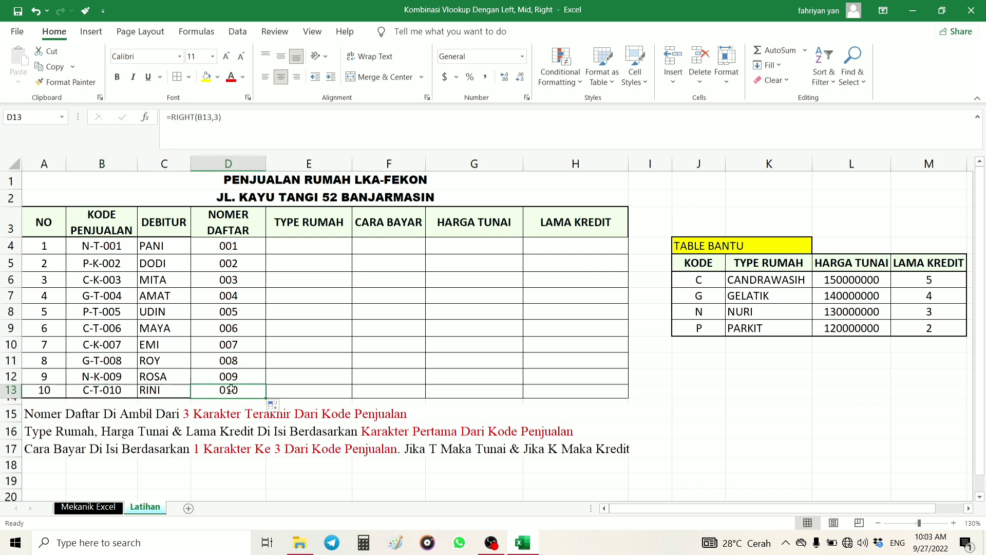
Examine the empty TYPE RUMAH column, the house types in TABLE BANTU and the sales code in B4.
left_click(236, 342)
left_click(300, 289)
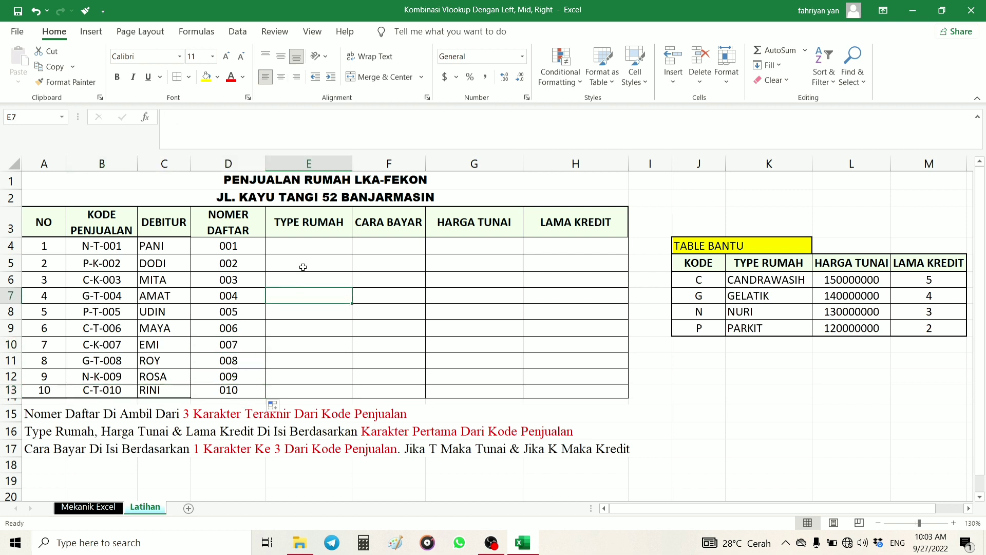
left_click(296, 247)
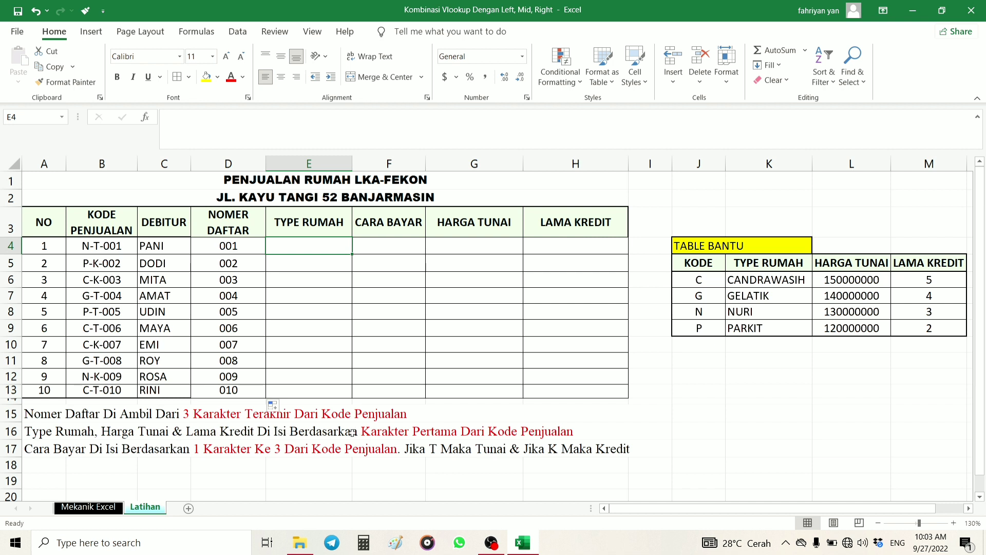
left_click(303, 298)
left_click(283, 251)
left_click_drag(789, 263, 769, 344)
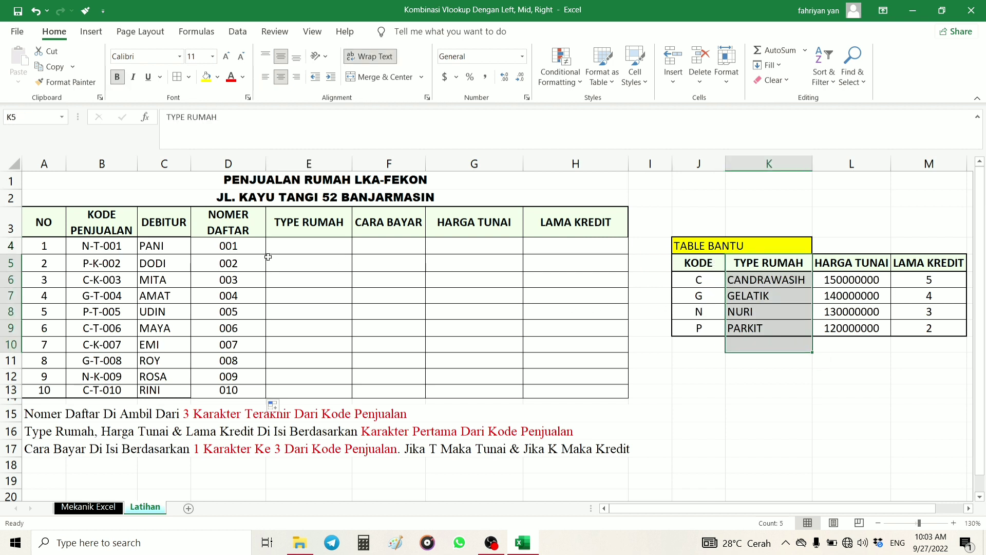
left_click(106, 246)
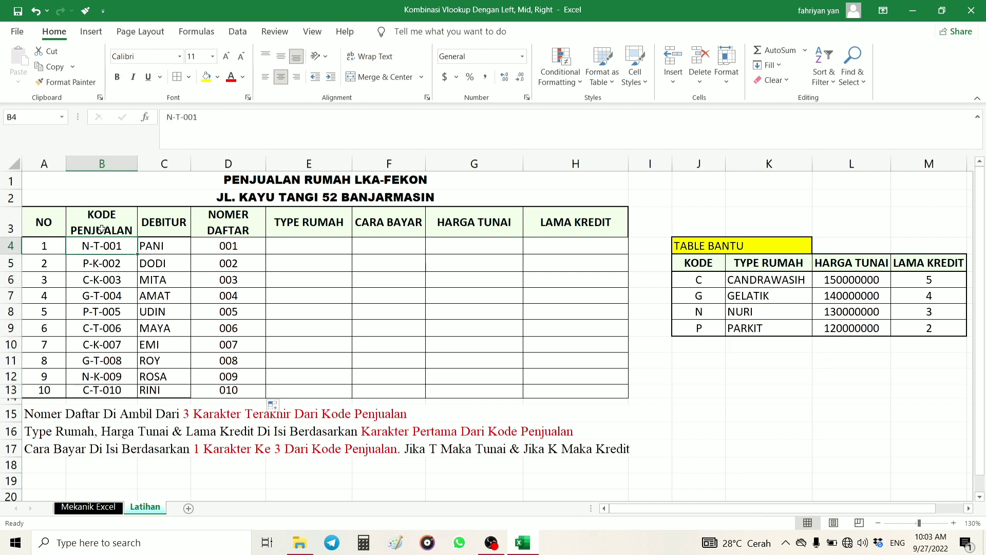
Enter =VLOOKUP(B4,$J$5:$M$9,2,FALSE) in E4 to look up the house type in TABLE BANTU.
left_click(280, 243)
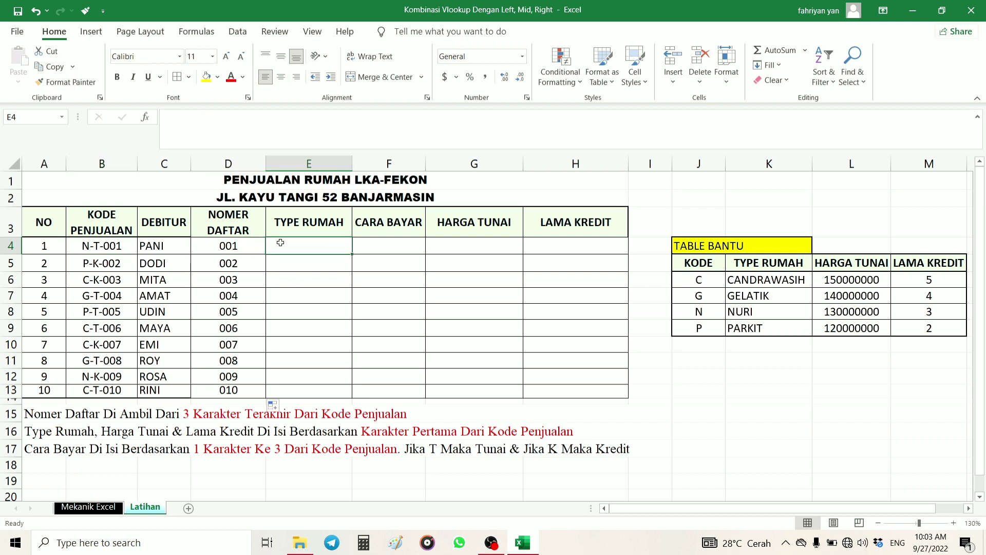
type("=VLOOKU")
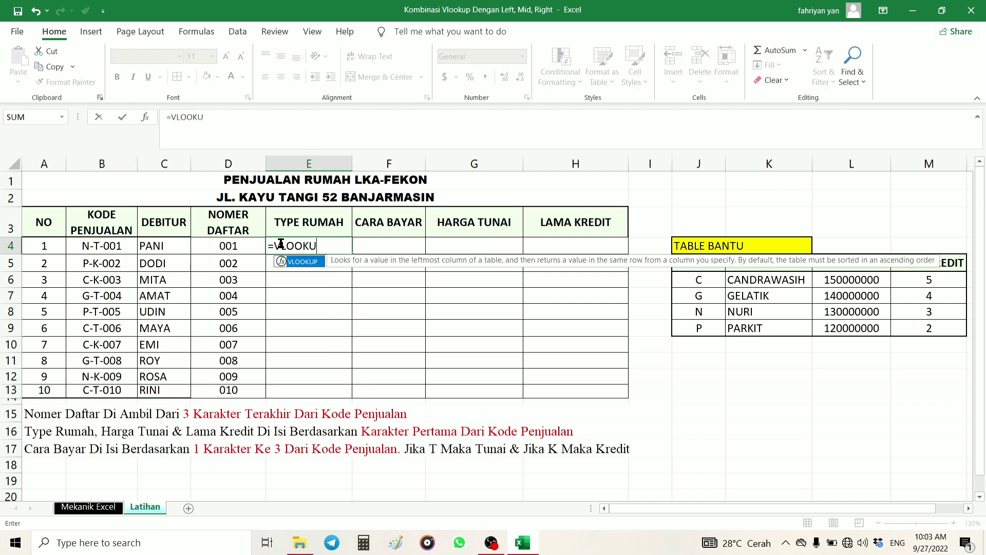
type("P(")
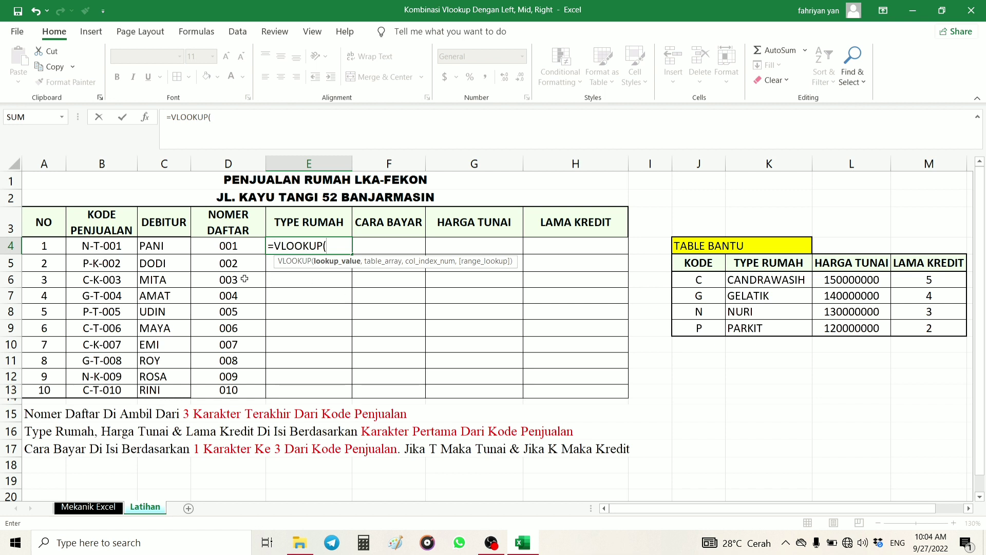
left_click(108, 249)
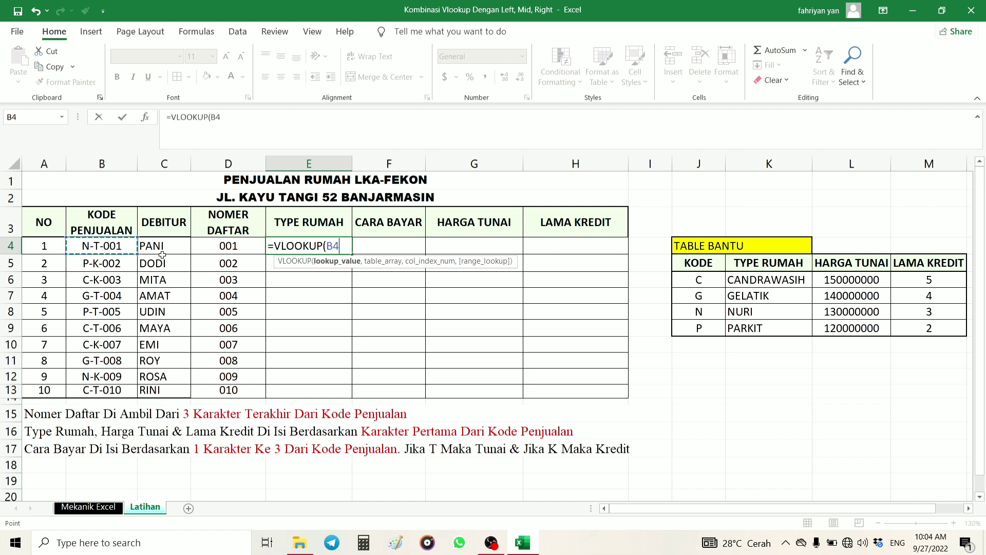
type(",")
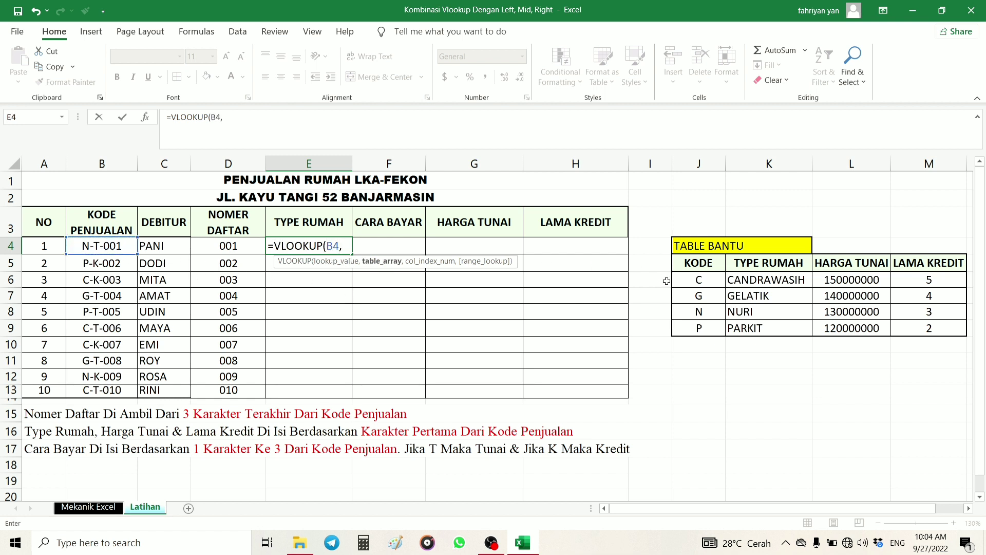
left_click_drag(698, 263, 918, 323)
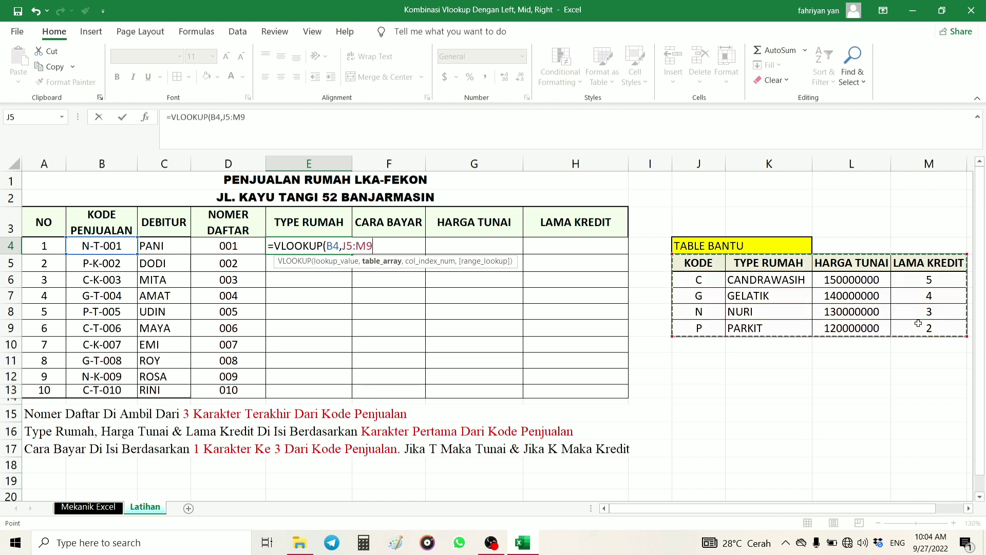
key("F4")
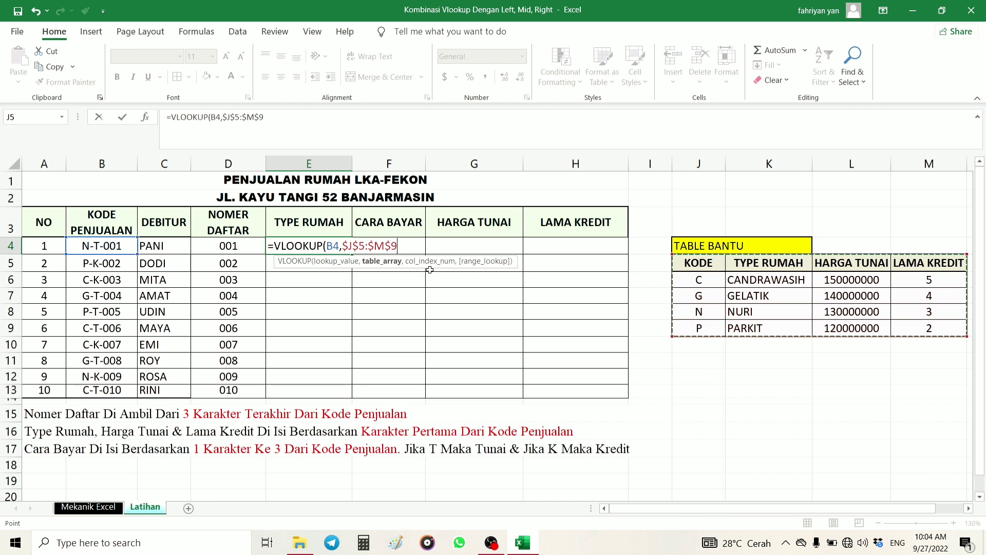
type(",")
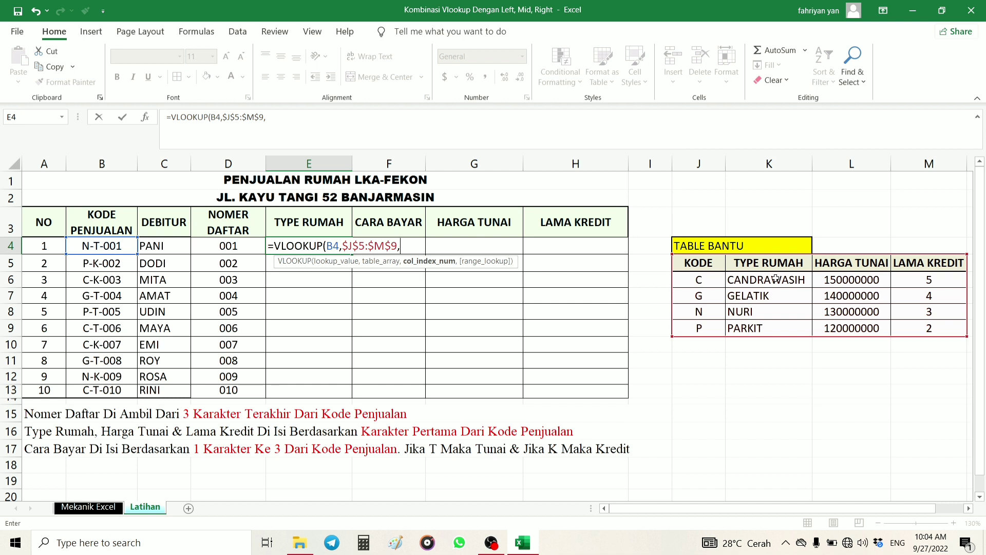
type("2,")
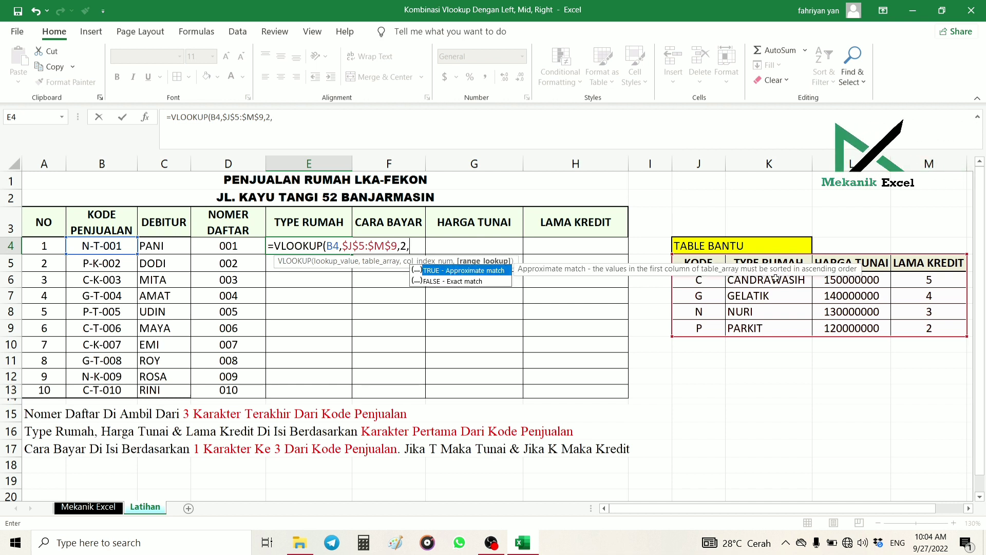
left_click(488, 285)
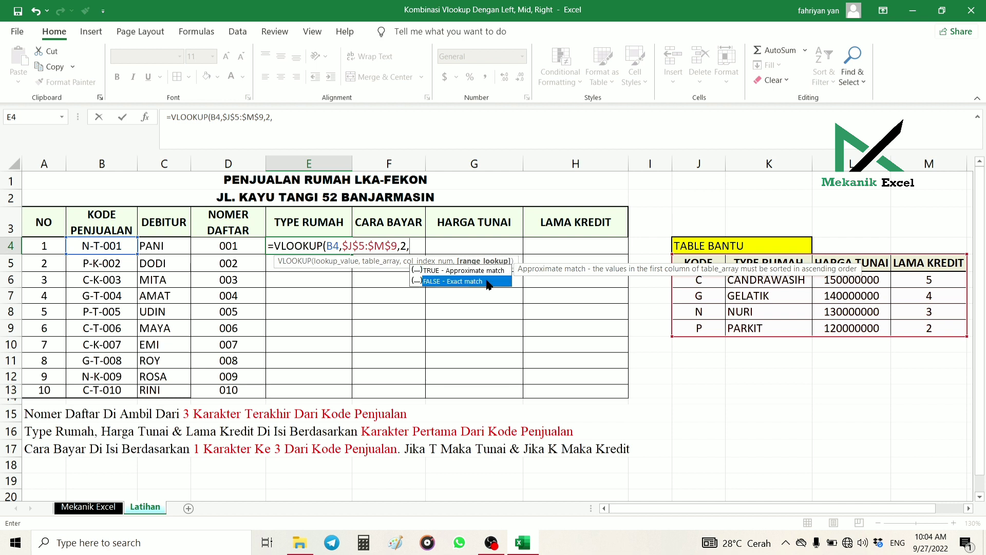
double_click(487, 282)
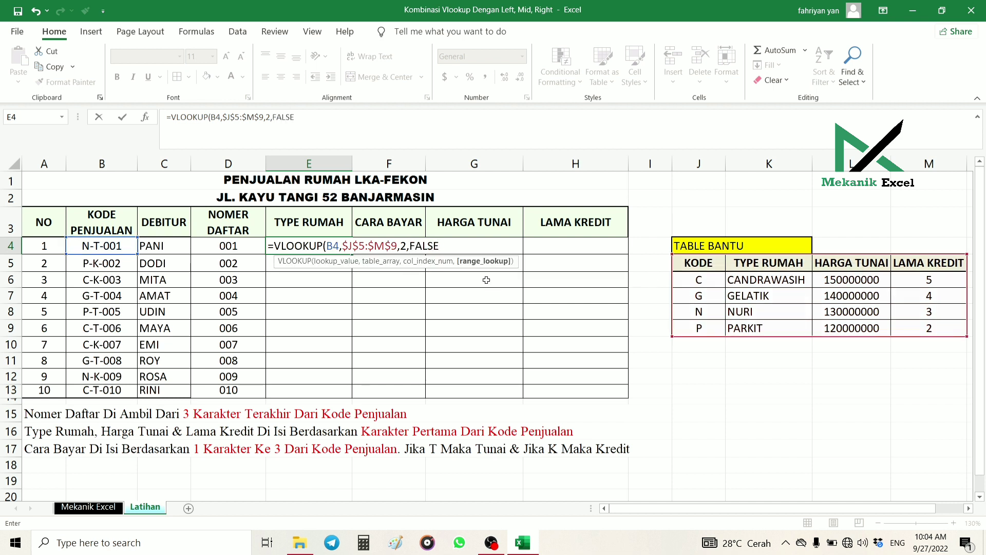
type(")")
key("Return")
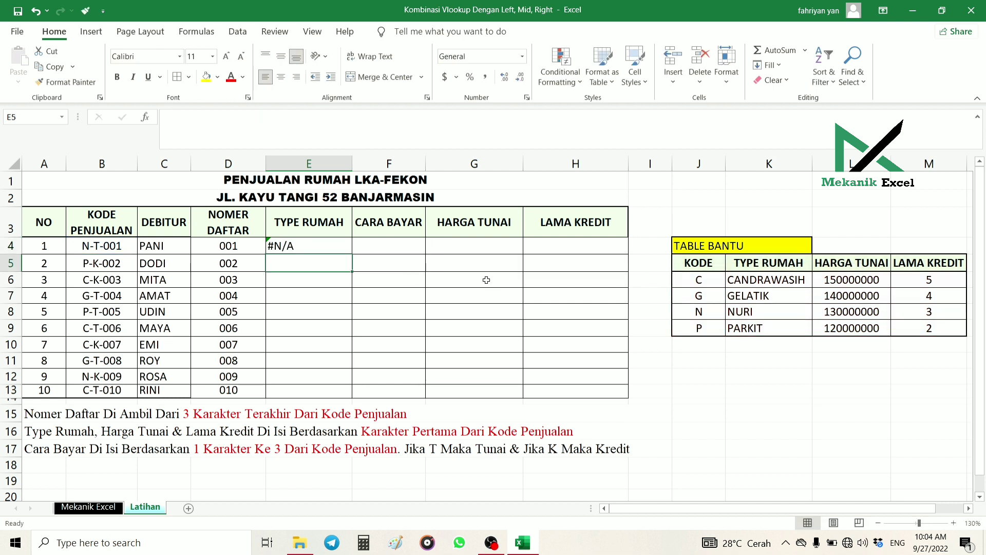
Replace the lookup value in the E4 formula with LEFT(B4,1), making it =VLOOKUP(LEFT(B4,1),$J$5:$M$9,2,FALSE).
left_click(334, 247)
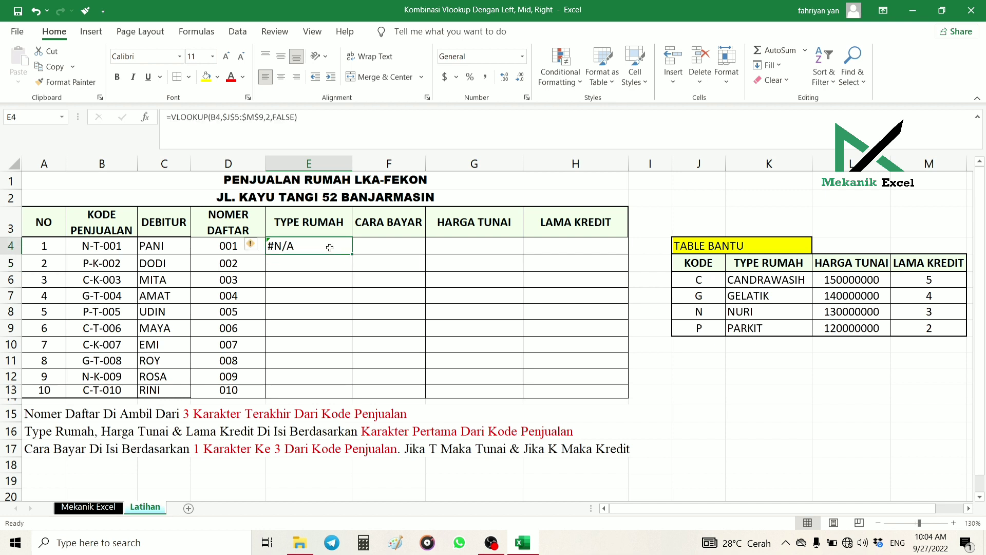
double_click(330, 247)
left_click(343, 247)
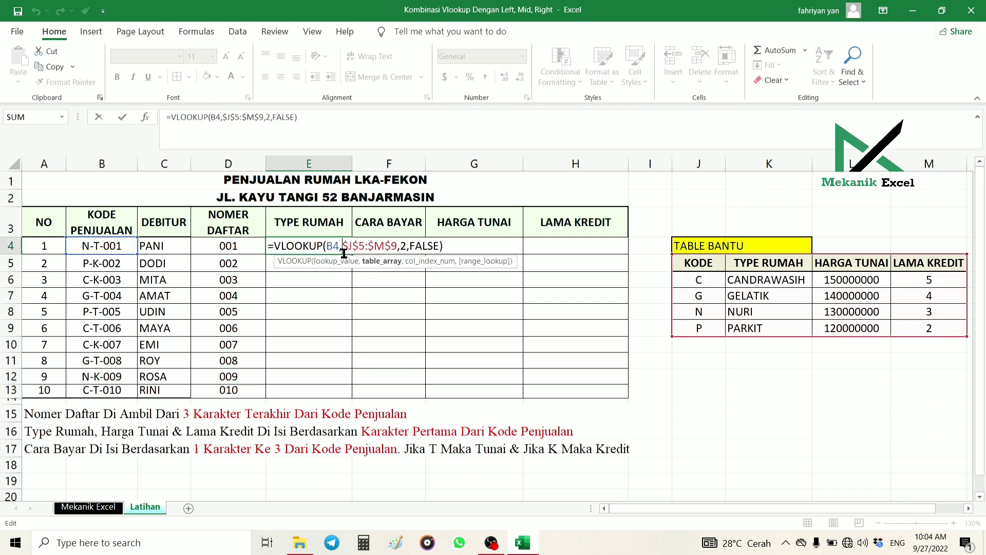
left_click(340, 247)
key("BackSpace")
key("BackSpace")
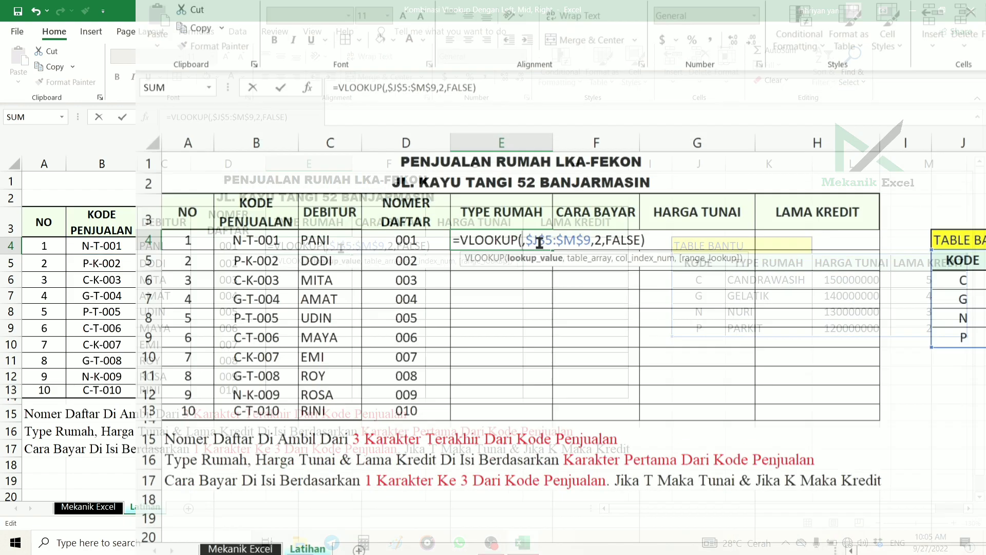
type("LEFT")
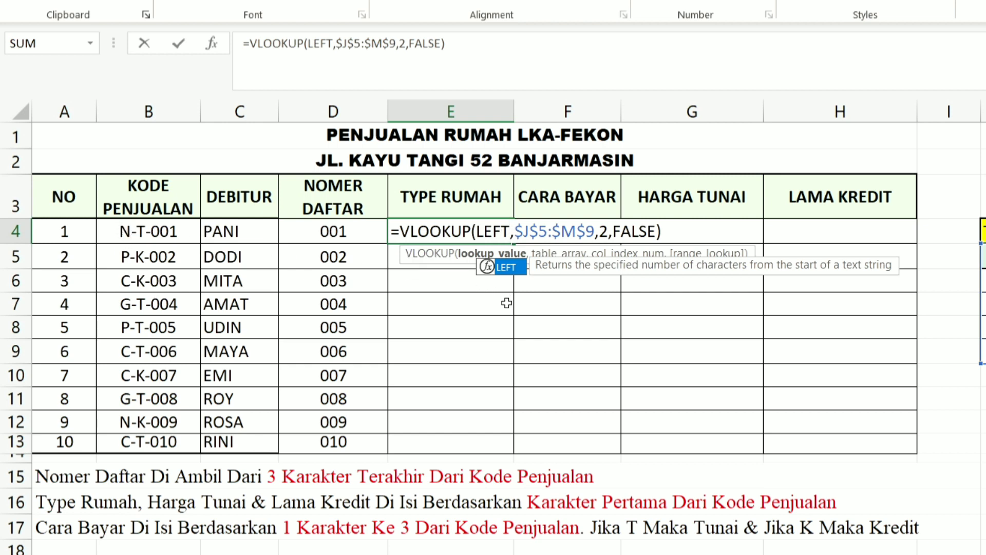
type("(")
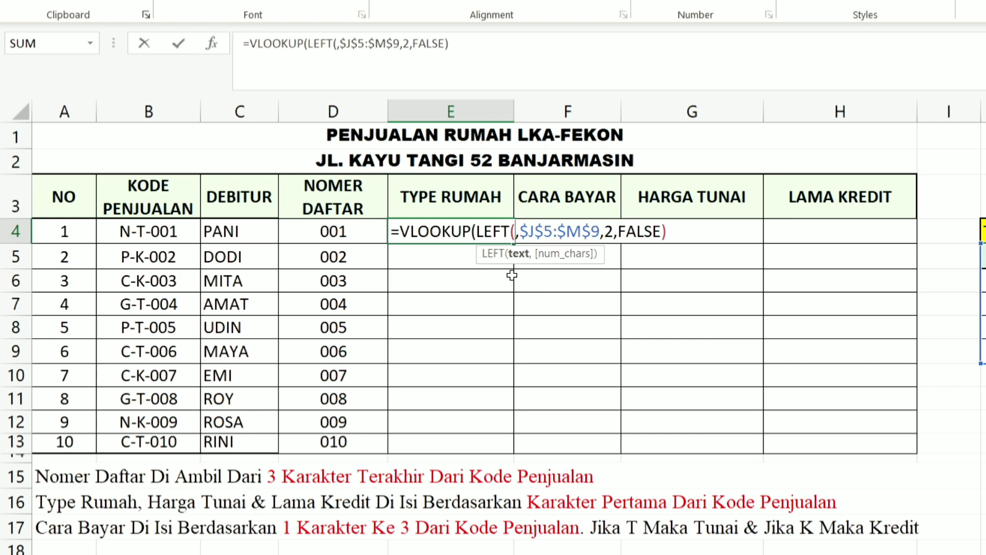
left_click(171, 235)
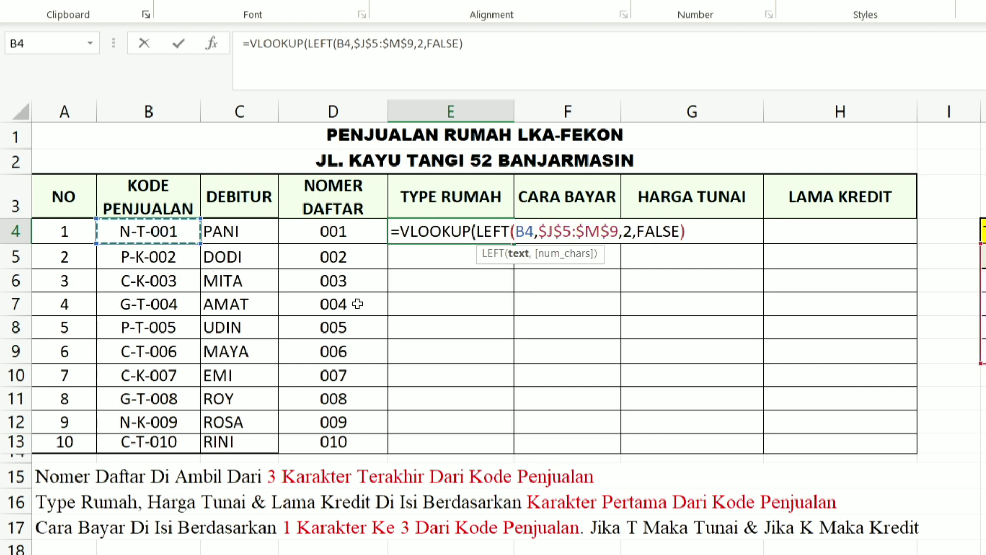
type(",")
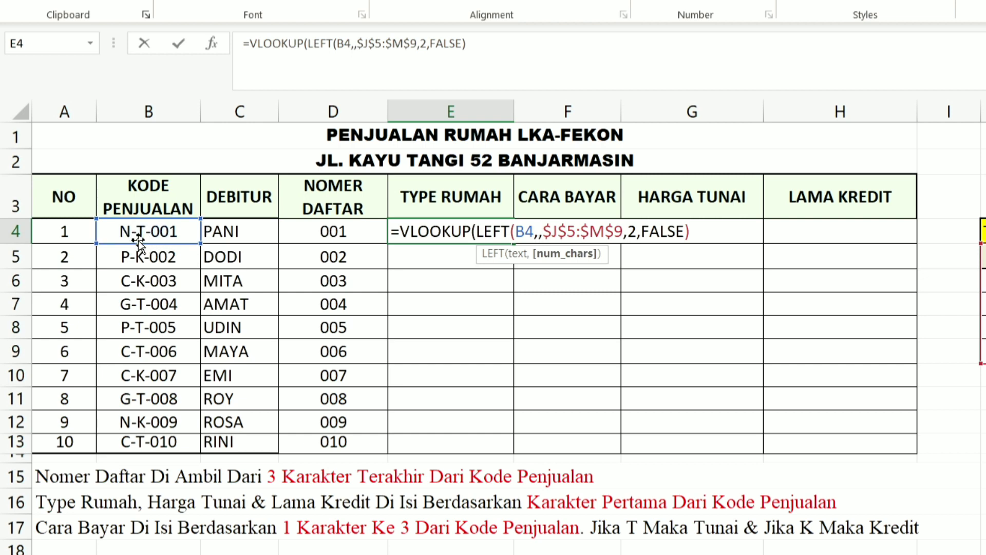
type("1")
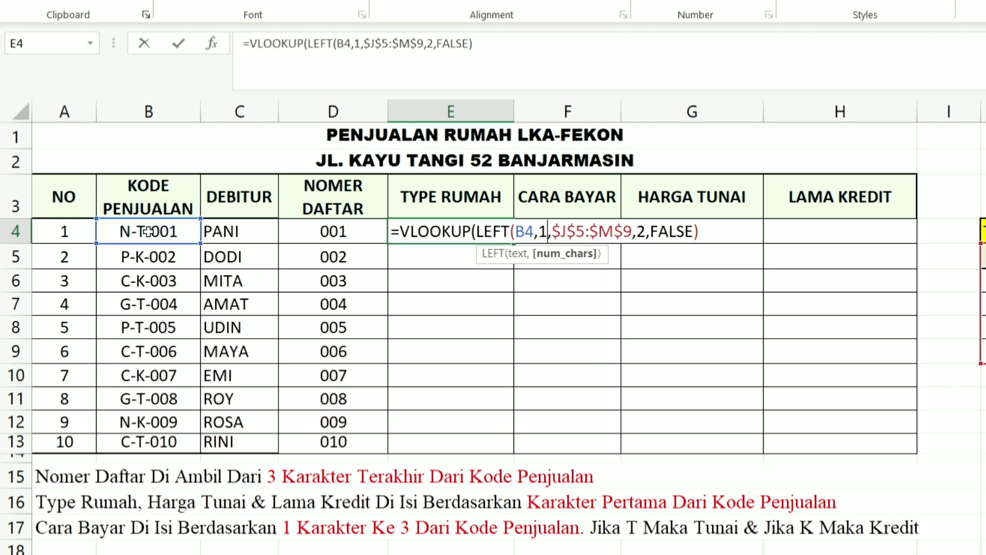
type(")")
key("Return")
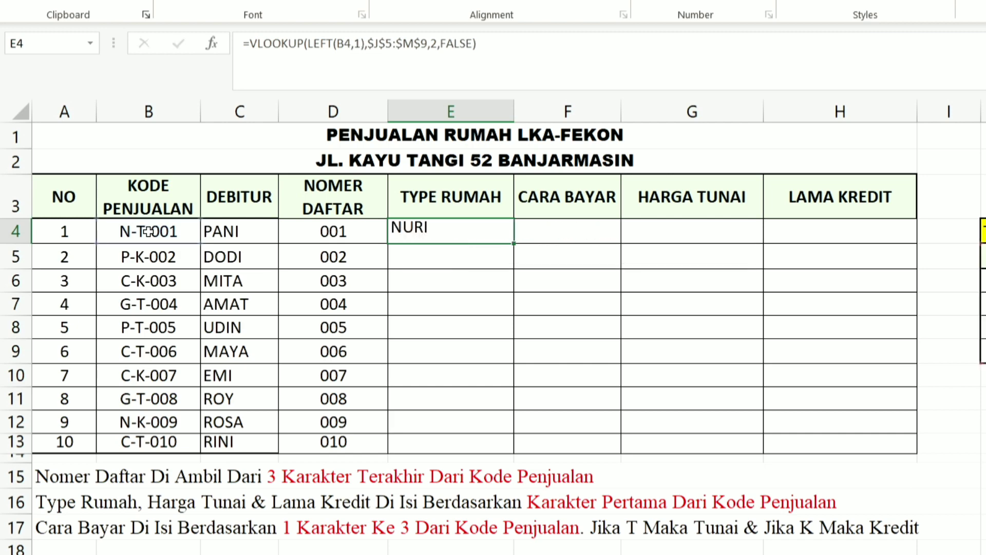
Fill the E4 formula down through E13 and check the house types in the last rows.
left_click(503, 237)
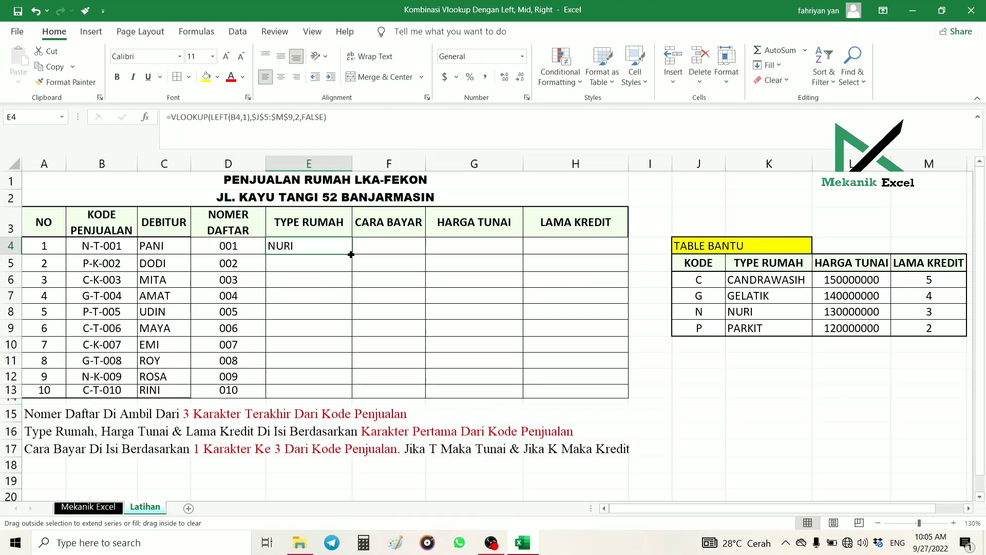
double_click(350, 254)
left_click(411, 312)
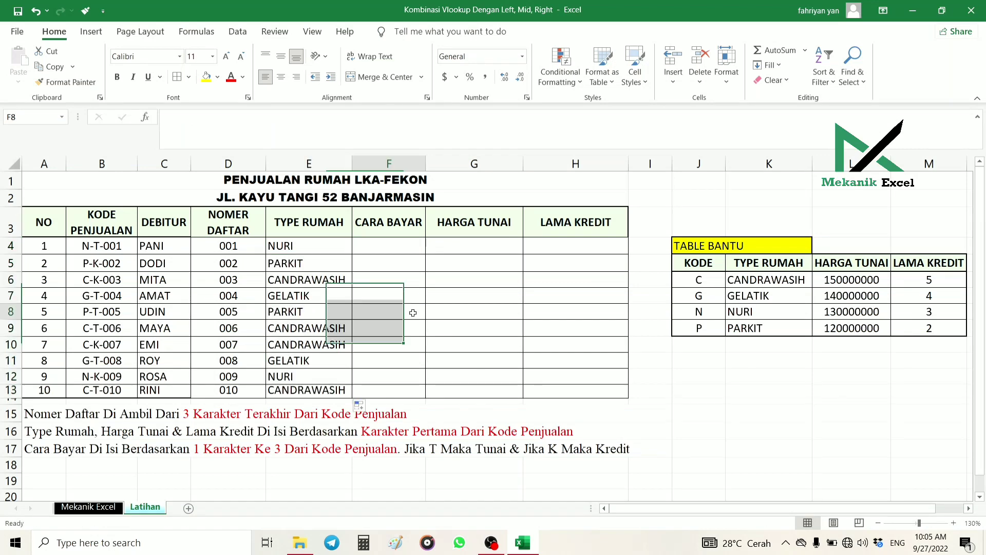
left_click(318, 393)
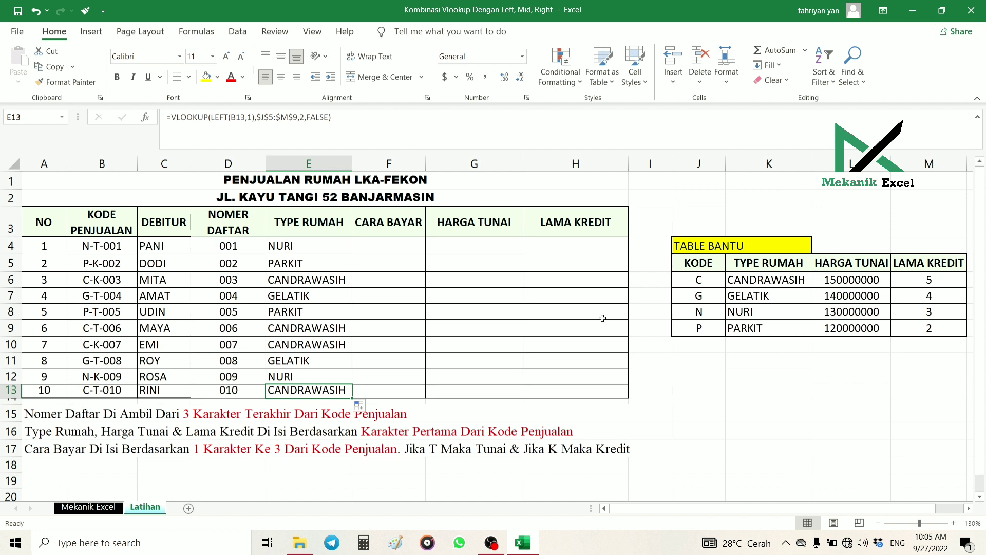
left_click(284, 378)
left_click(298, 357)
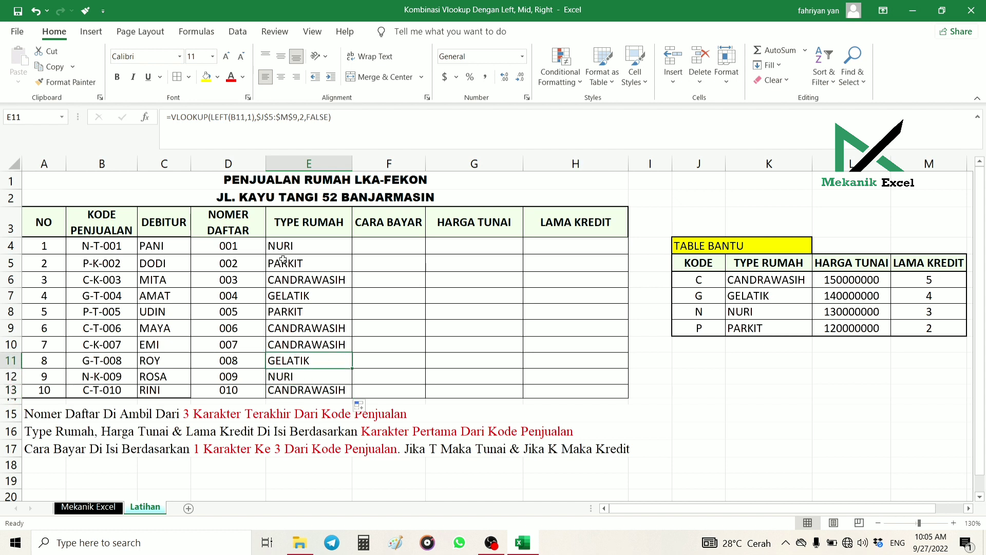
Review the LEFT(B4,1) part of the E4 formula without changing it.
left_click(299, 246)
double_click(307, 246)
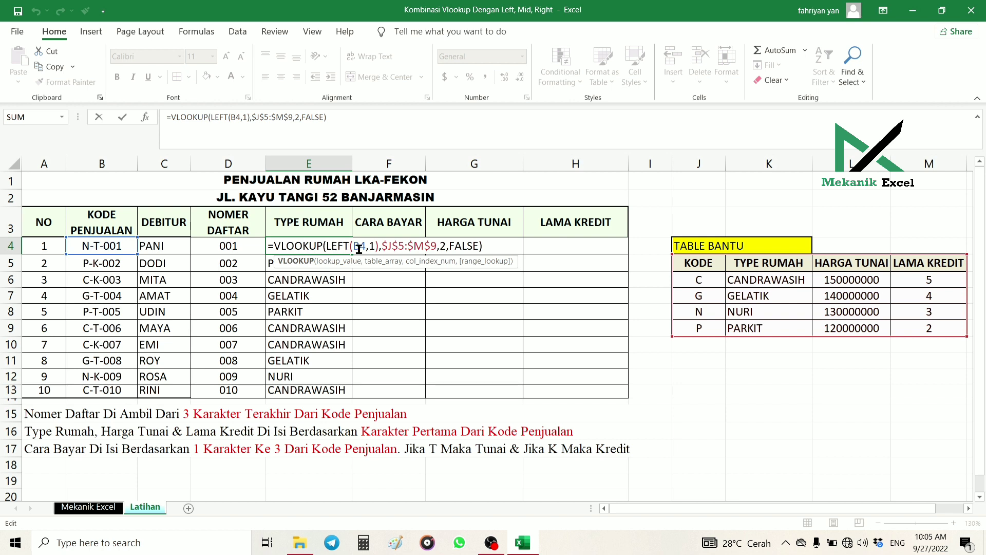
left_click(343, 246)
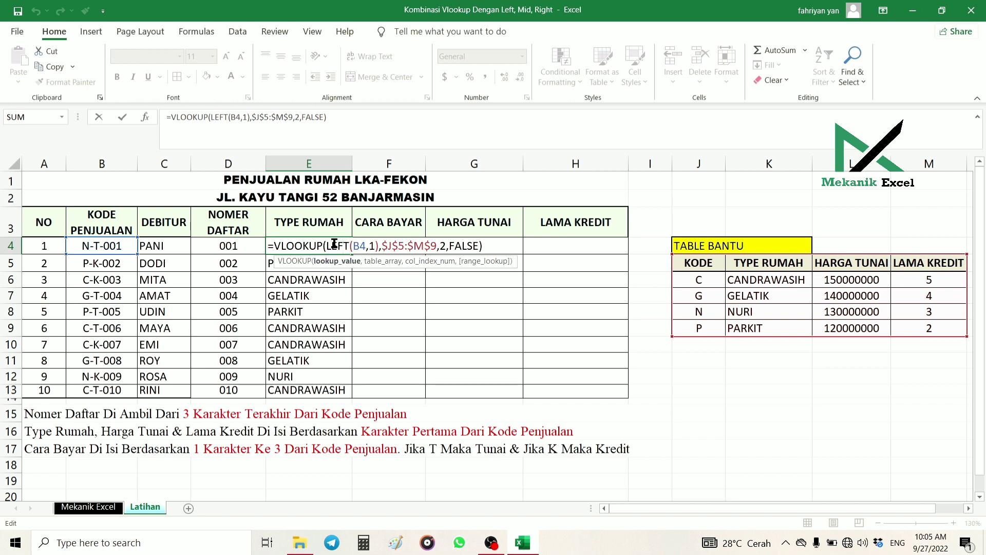
left_click_drag(335, 244, 377, 246)
left_click(347, 246)
key("Return")
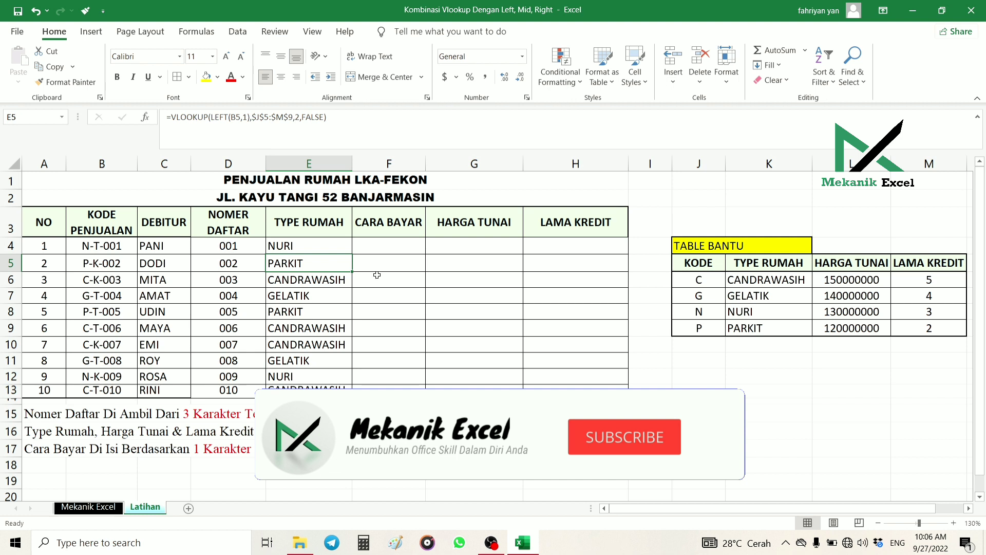
Following the CARA BAYAR rule in row 17, enter =IF(B4="T","TUNAI","KREDIT") in F4.
left_click(380, 247)
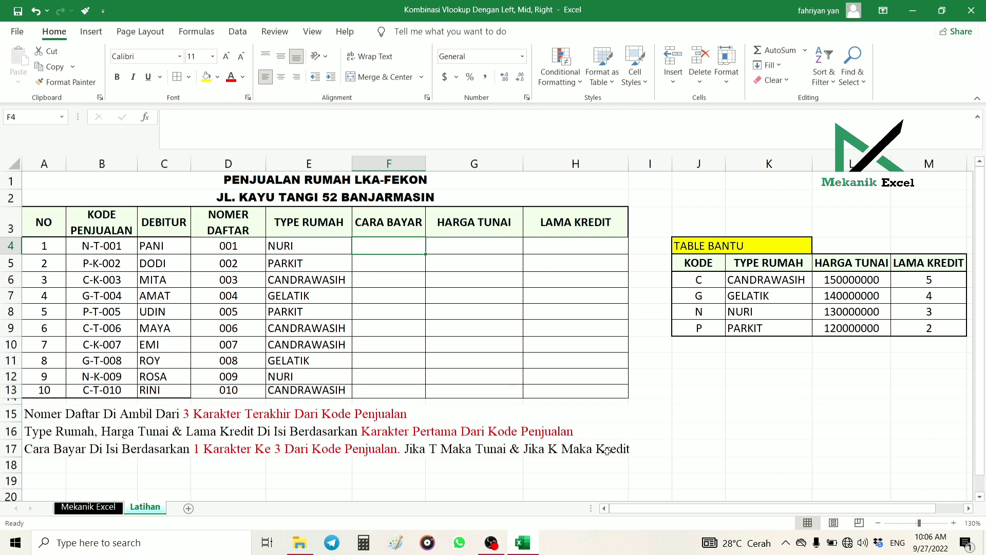
left_click(411, 448)
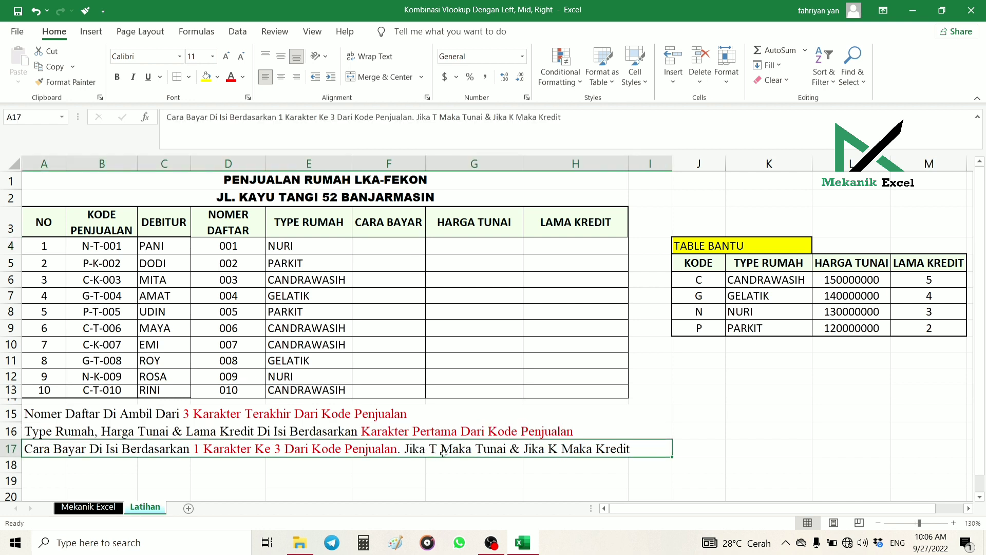
left_click(365, 245)
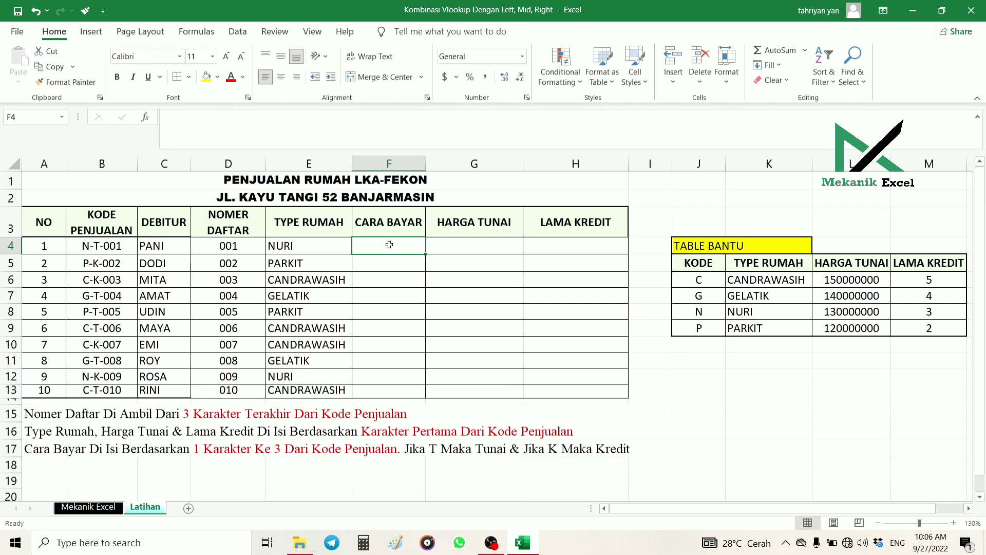
type("=")
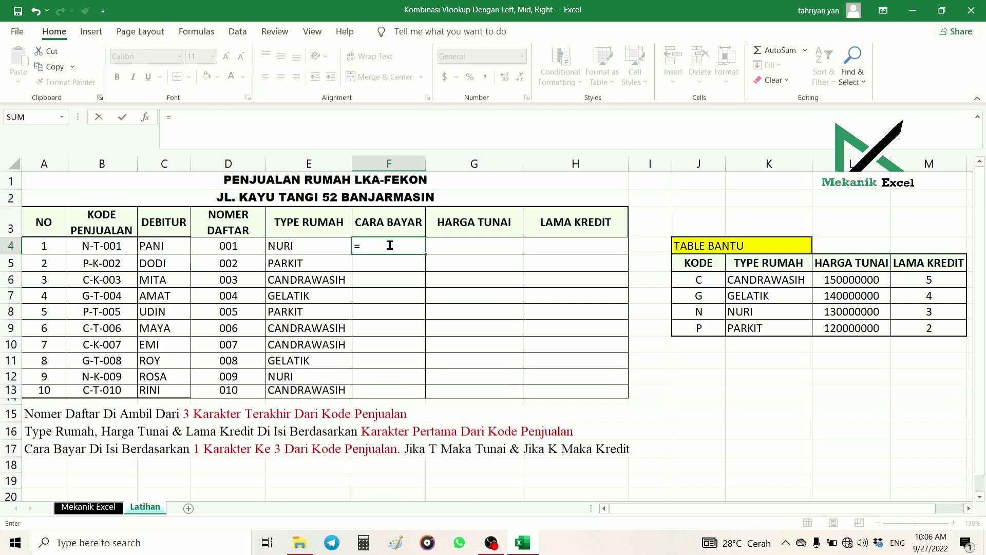
type("IF(")
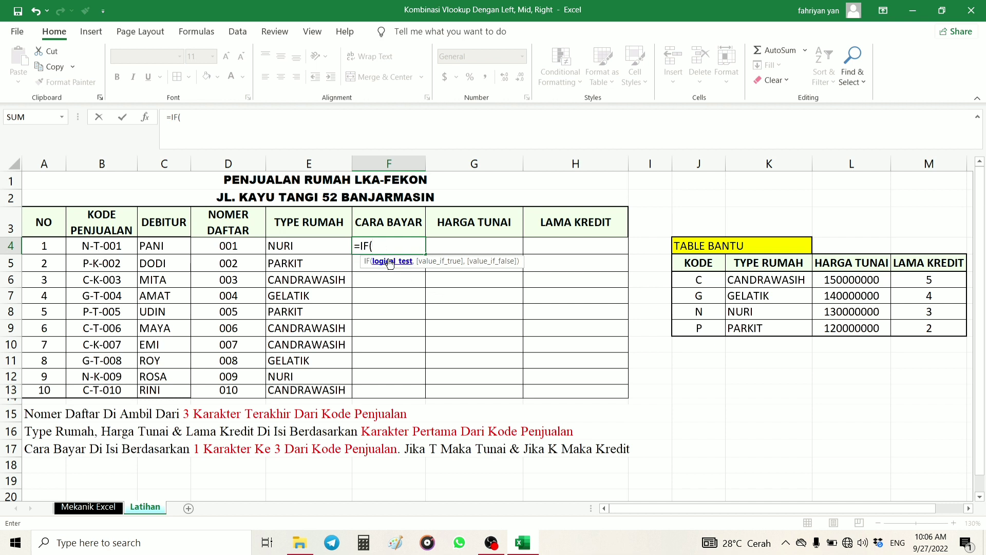
left_click(113, 245)
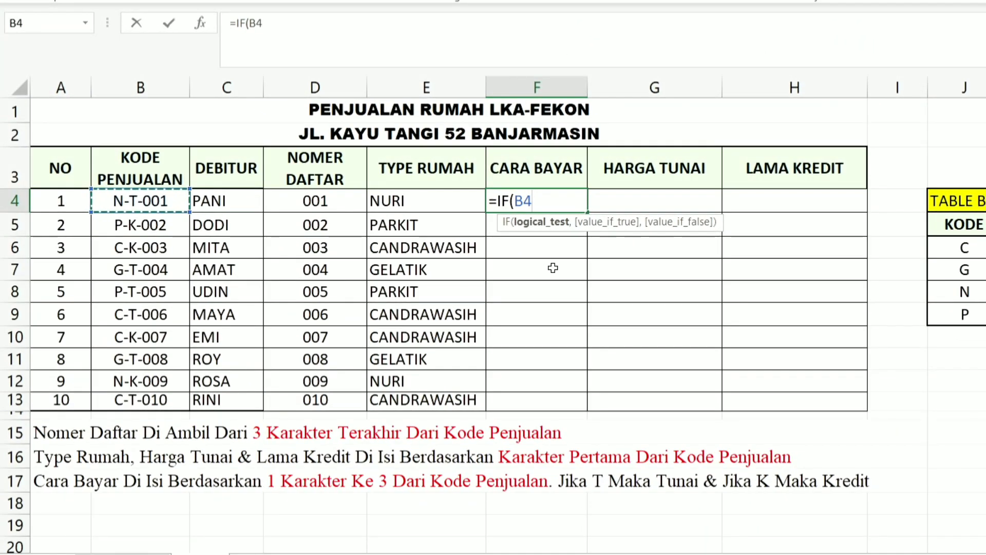
type(",")
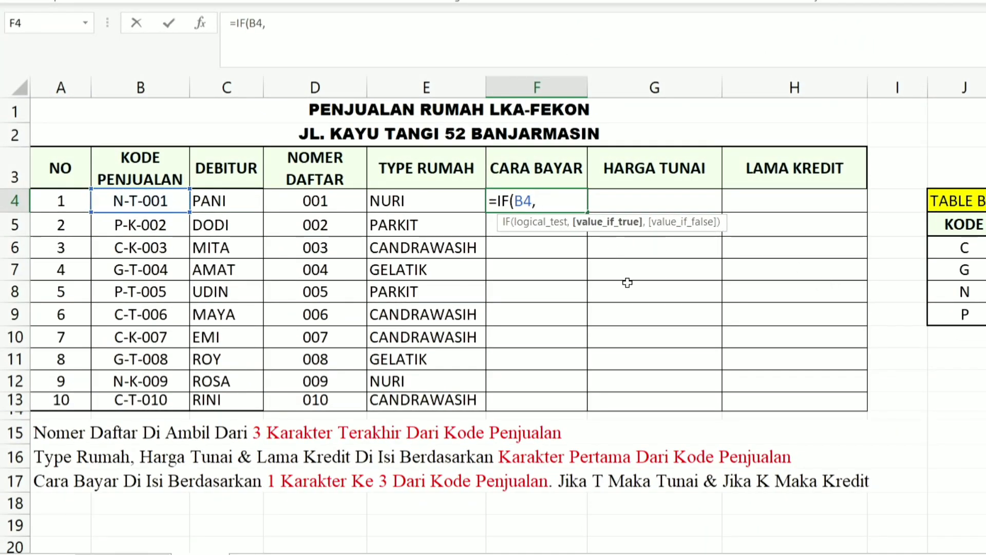
key("BackSpace")
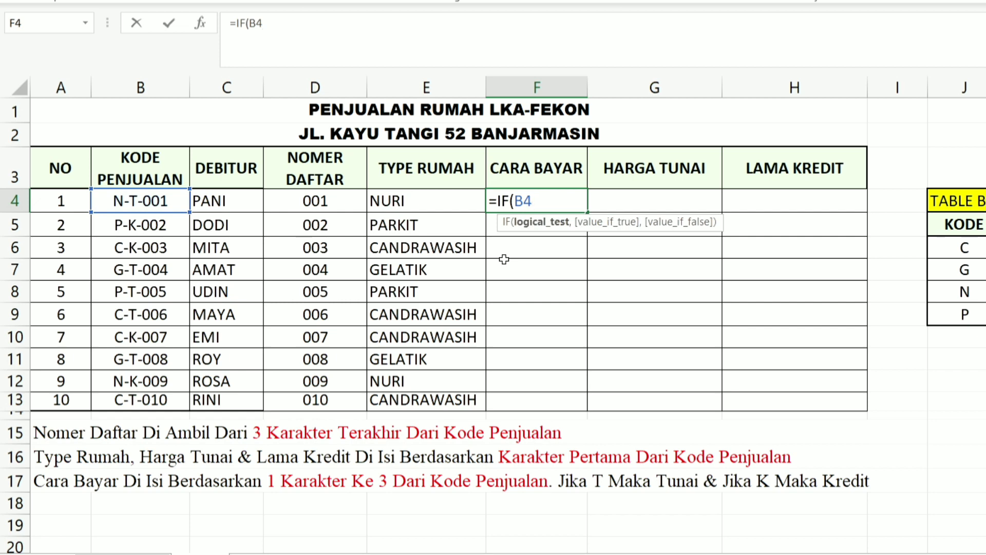
type("=\"T\",\"")
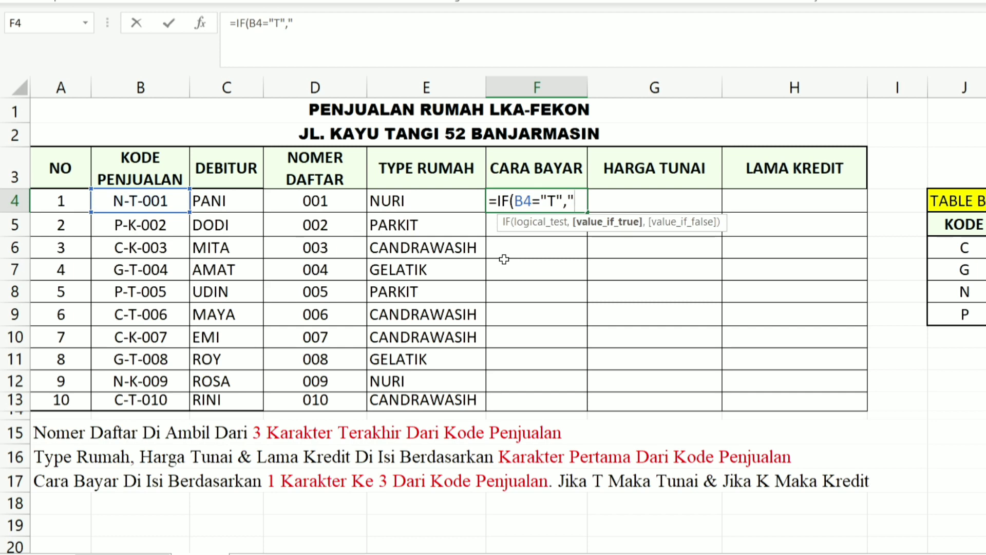
type("TUNAI")
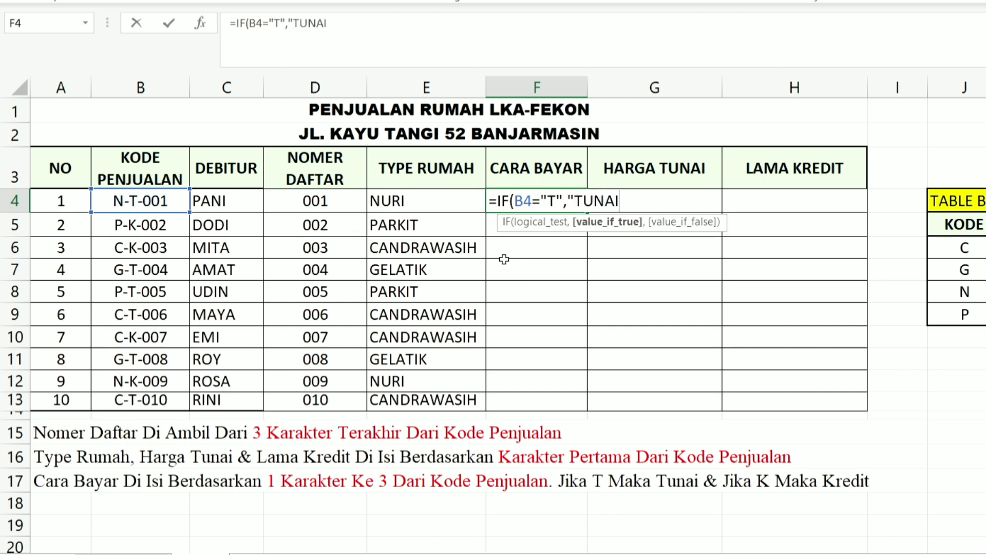
type("\",\"")
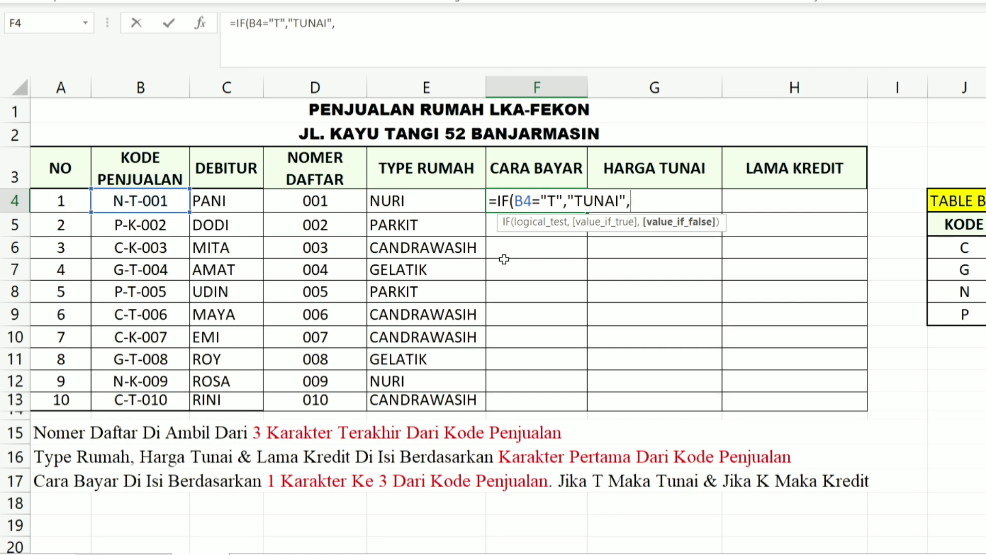
type("KRED")
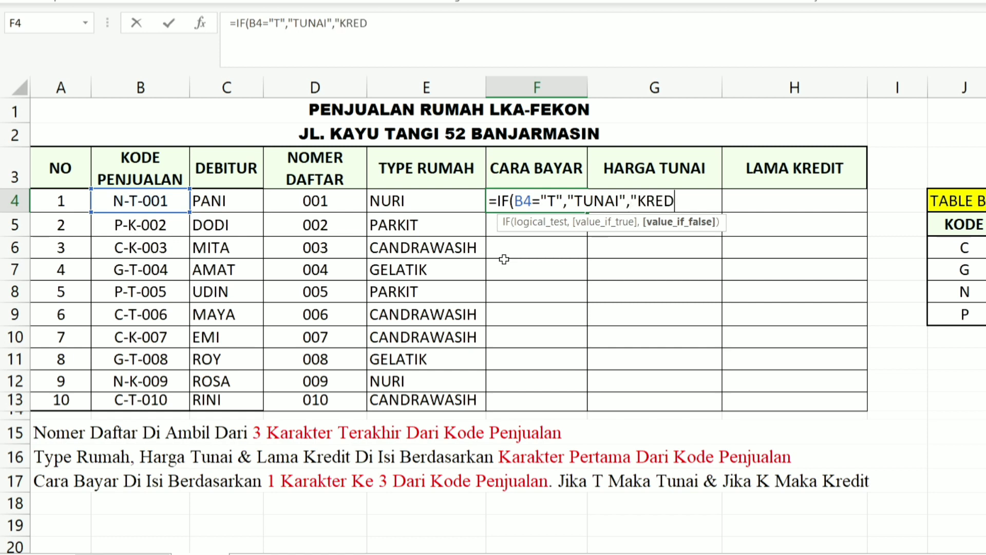
type("IT\")")
key("Return")
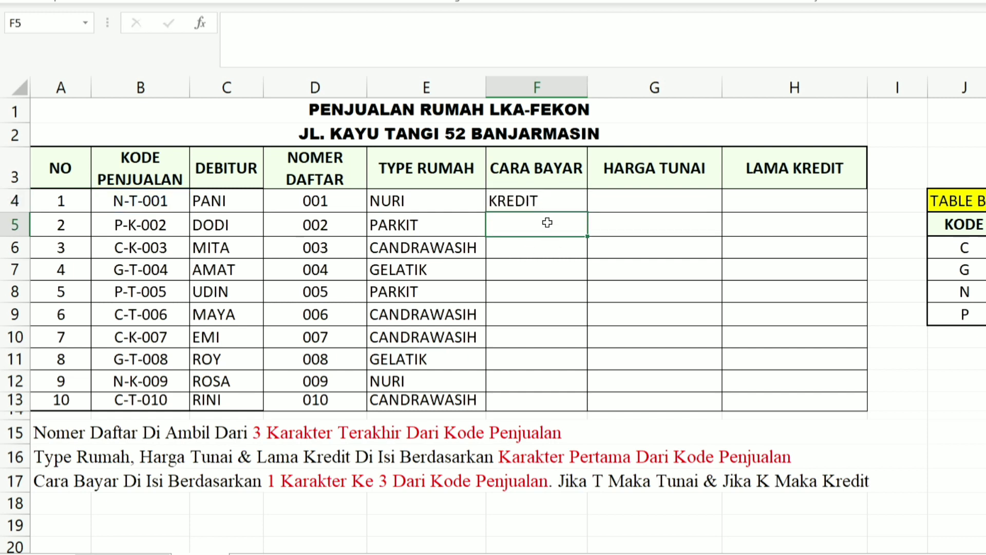
Fill the F4 formula down through F13 and review the resulting payment methods and the formula's logical test.
left_click(559, 202)
double_click(586, 211)
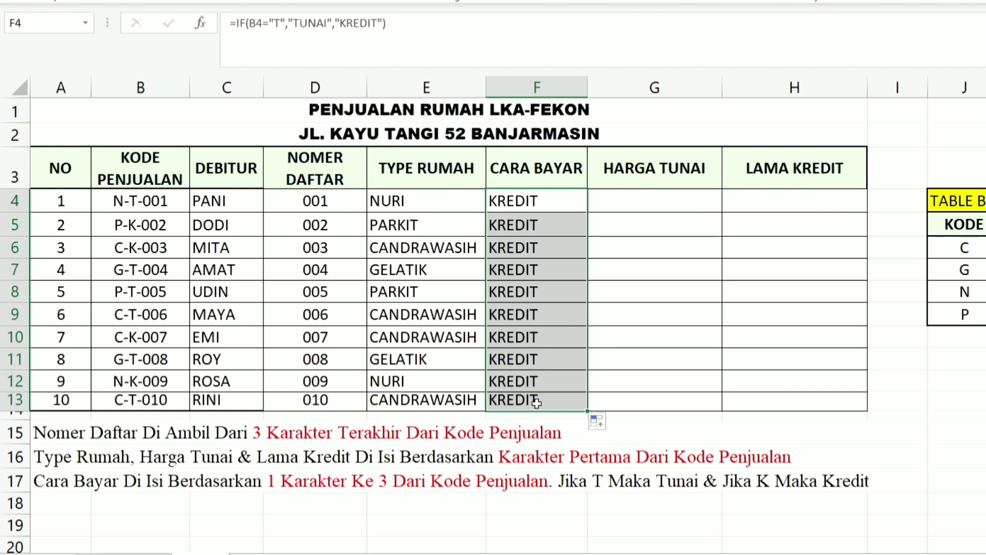
left_click(531, 383)
left_click_drag(518, 208, 511, 395)
double_click(534, 200)
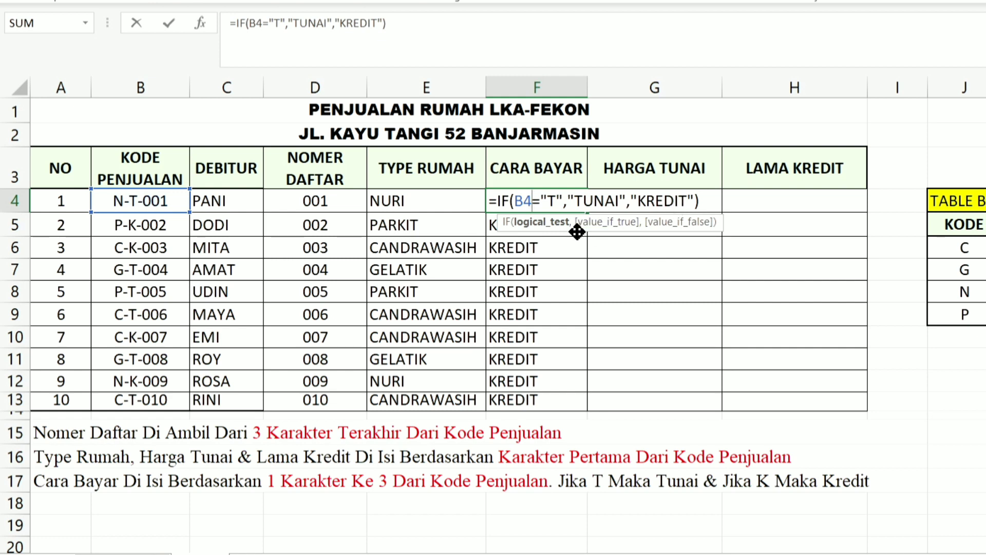
key("Return")
Replace the sales code in B4 with T to test the IF formula in F4.
double_click(173, 201)
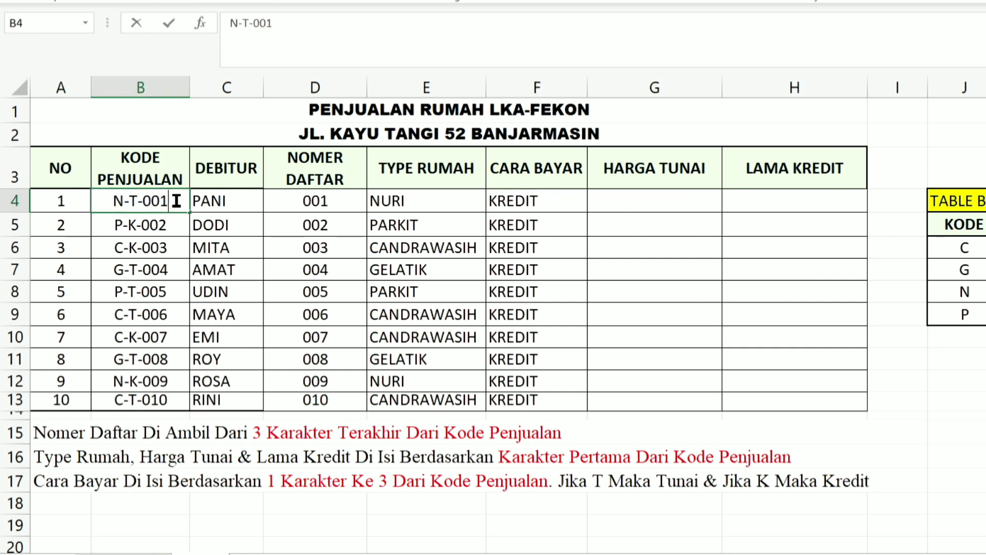
key("BackSpace")
key("BackSpace")
key("BackSpace")
key("BackSpace")
key("BackSpace")
key("BackSpace")
key("BackSpace")
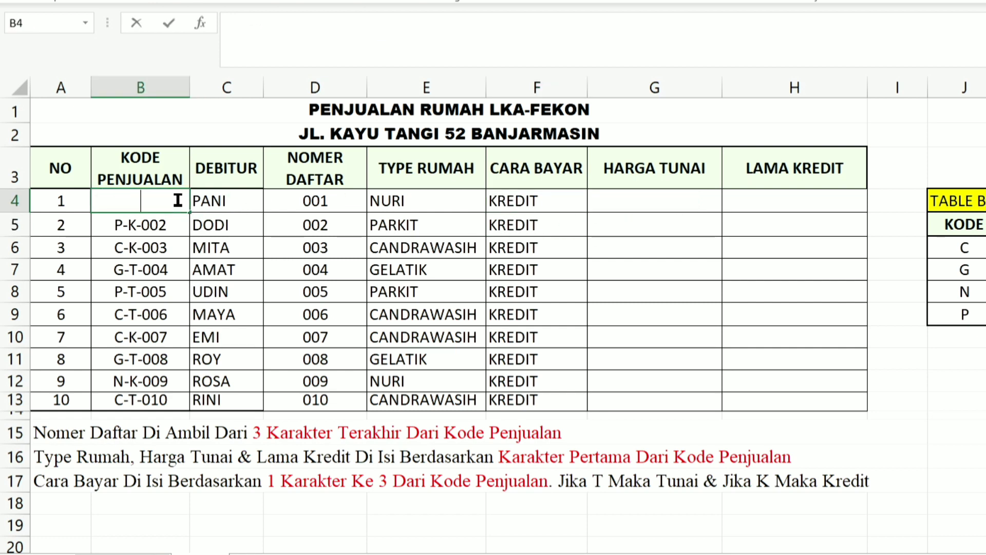
type("T")
key("Return")
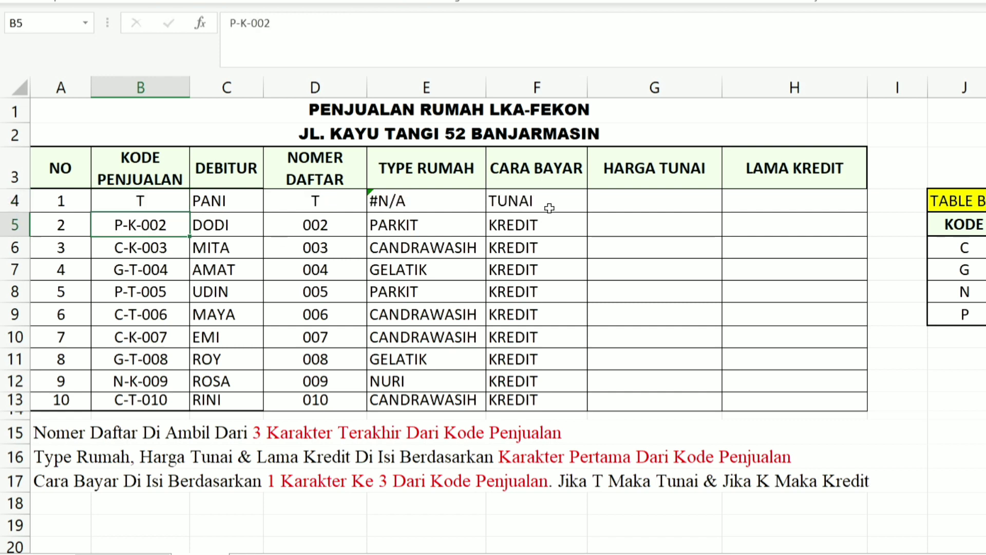
Review the logical test of the IF formula in F4 and restore the sales code N-T-001 in B4.
left_click(549, 208)
double_click(548, 203)
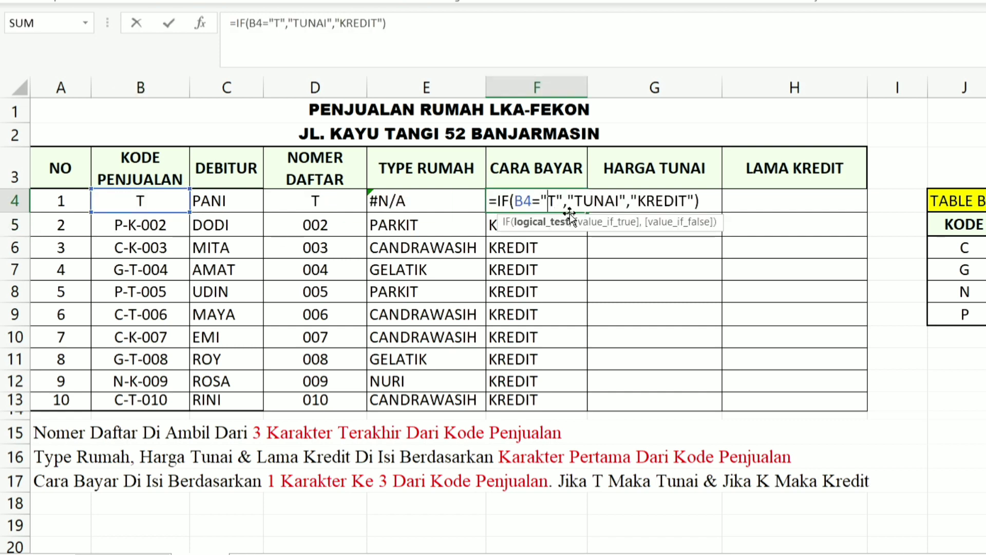
key("Return")
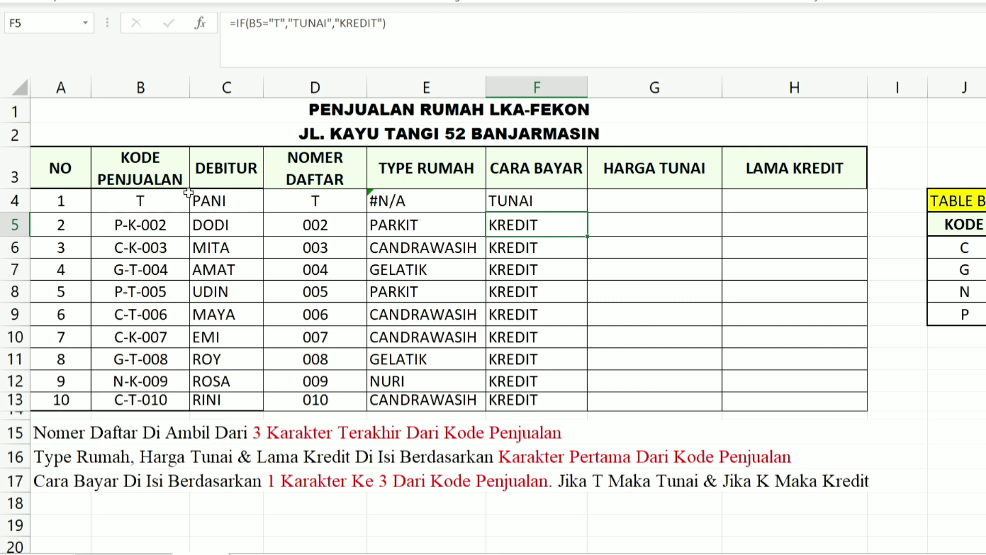
key("Up")
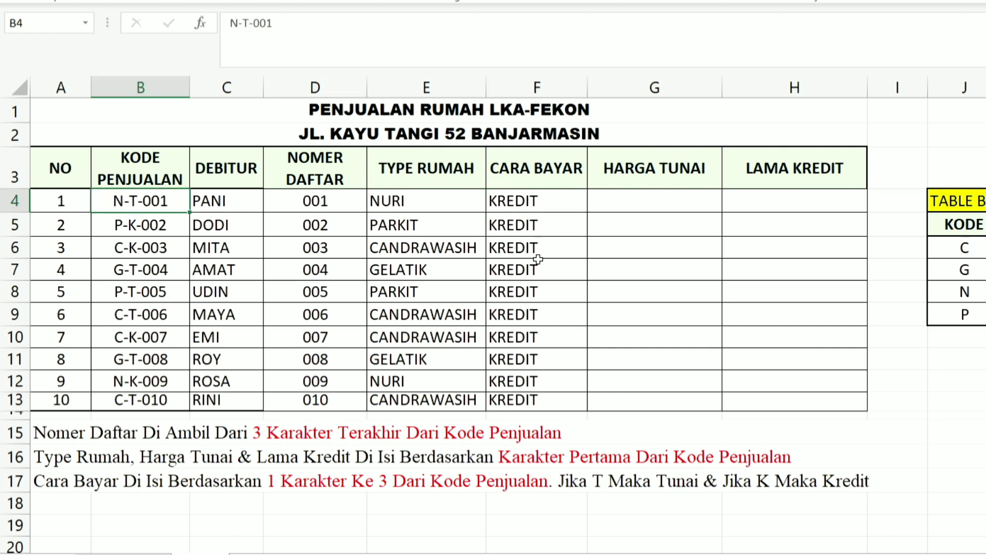
Remove the logical test B4="T" from the IF formula in F4, keeping the TUNAI and KREDIT arguments.
double_click(560, 204)
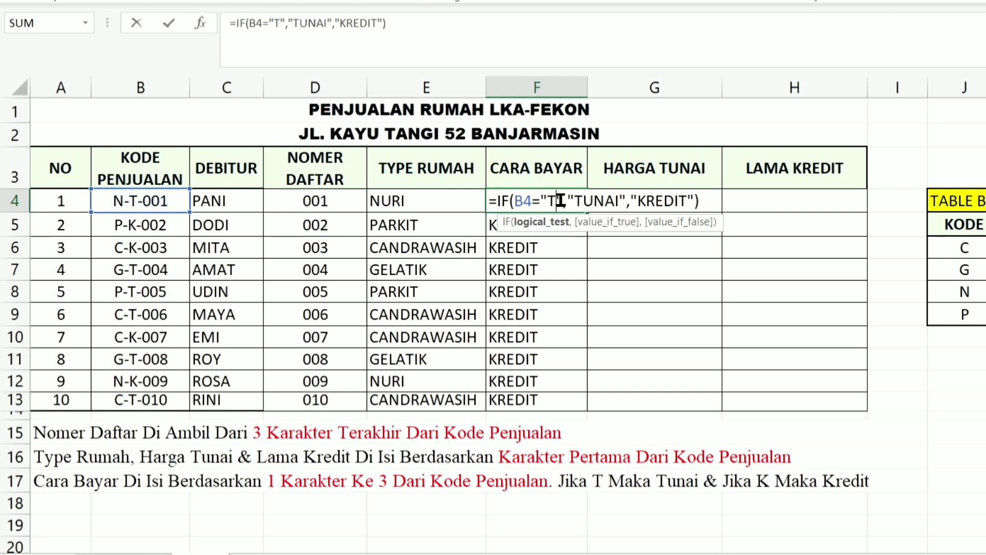
key("BackSpace")
key("BackSpace")
key("BackSpace")
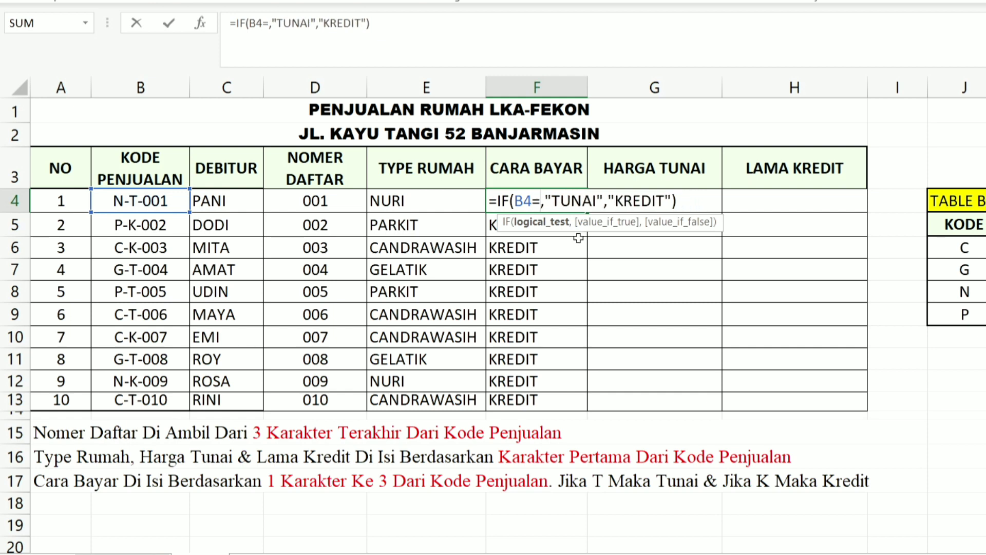
key("BackSpace")
key("BackSpace")
key("BackSpace")
Insert MID(B4,3,1) as the start of the logical test in the F4 formula.
type("M")
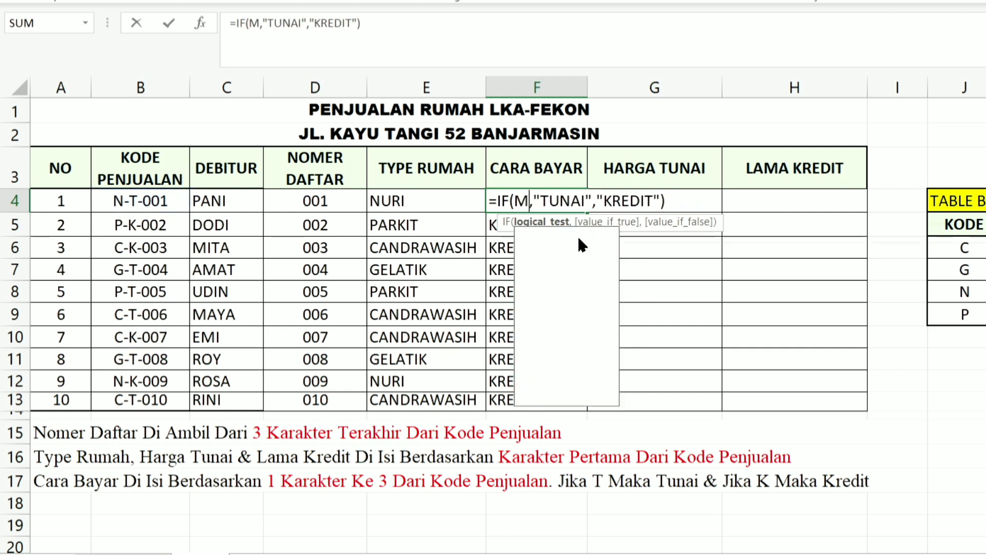
type("ID")
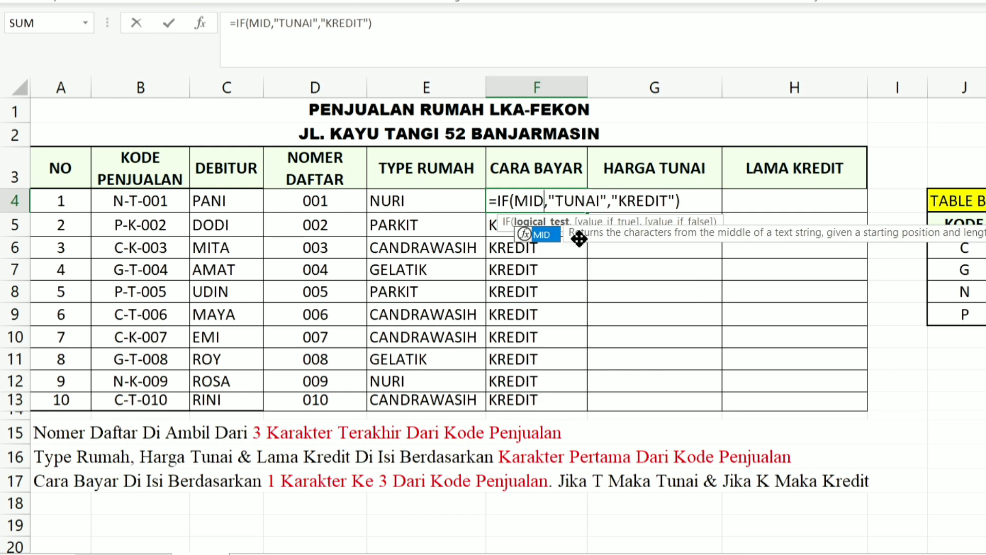
type("(")
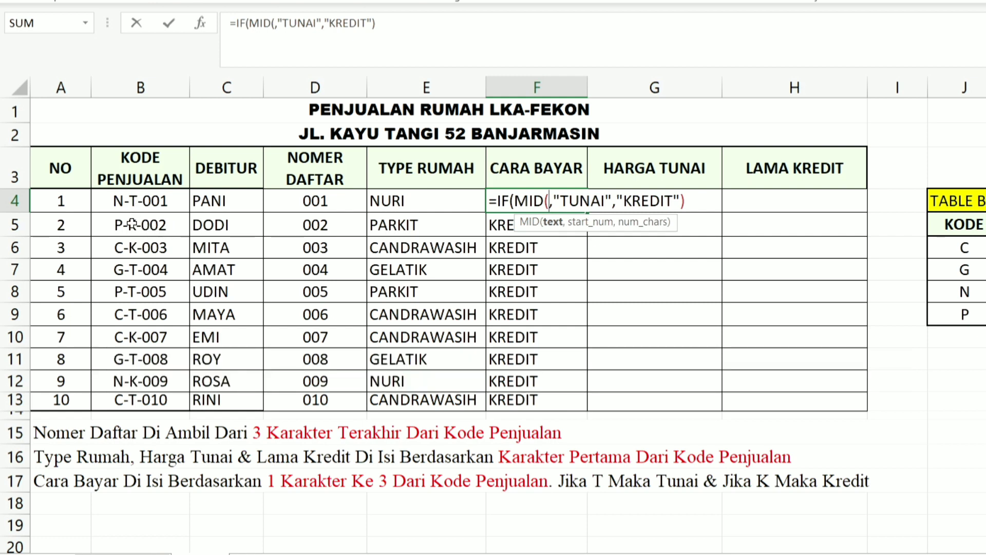
left_click(124, 203)
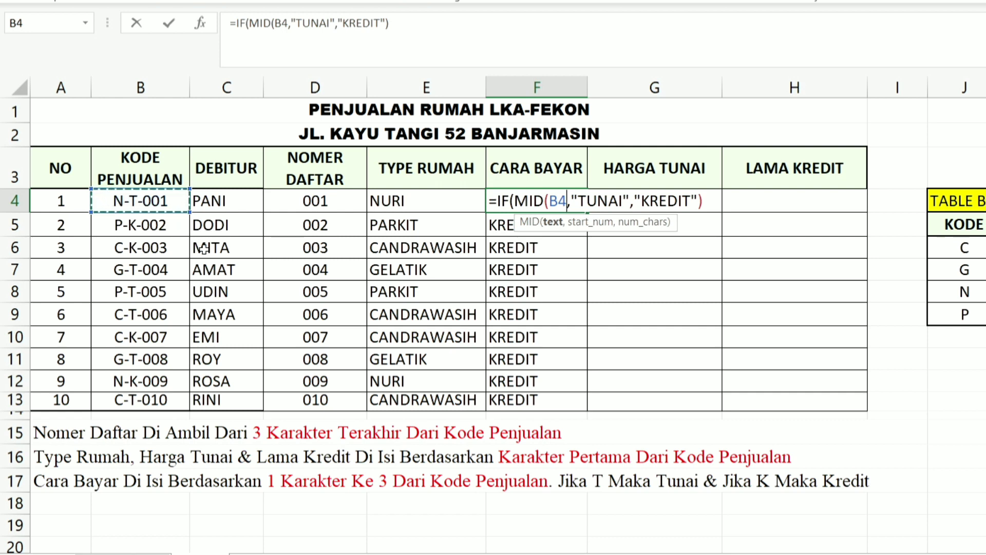
type(",")
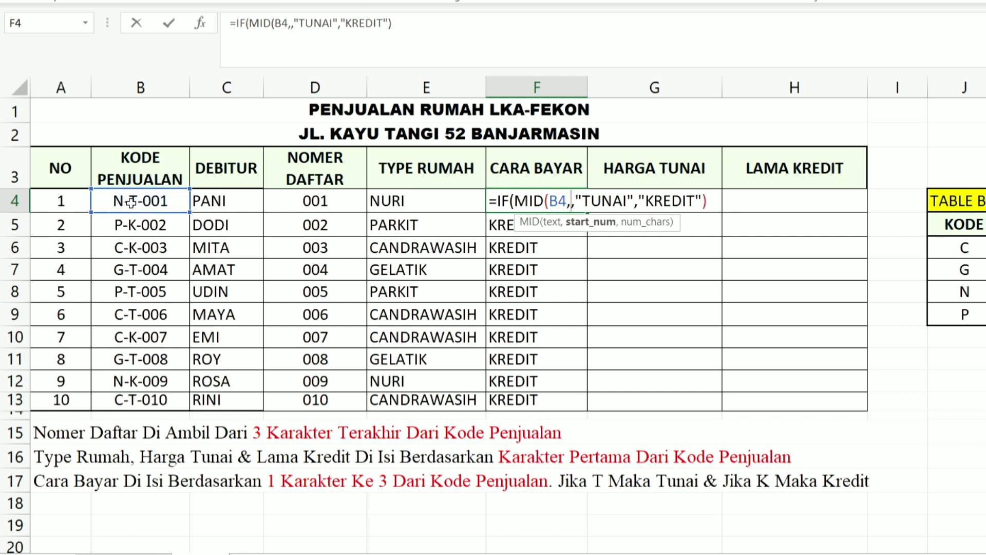
type("3")
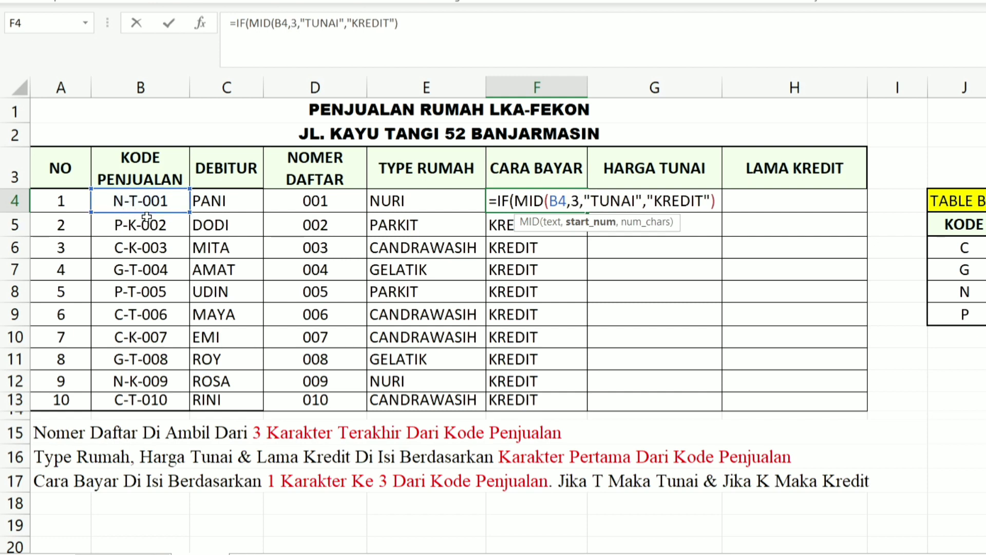
type(",")
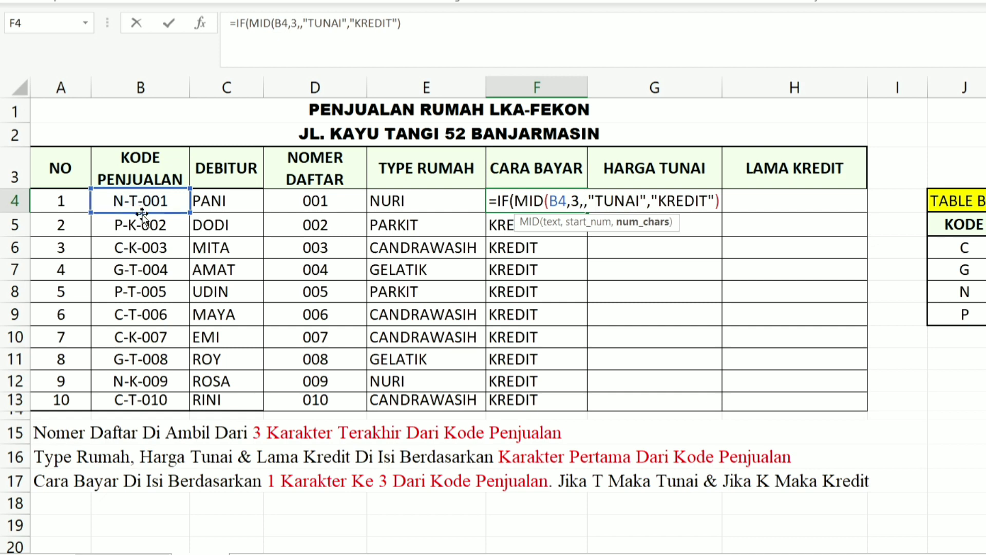
type("1")
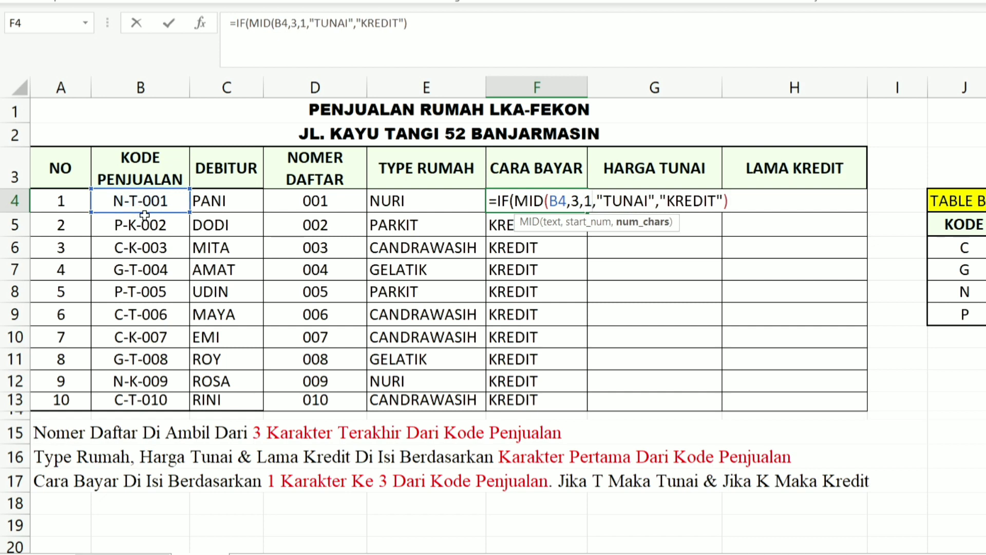
type(")")
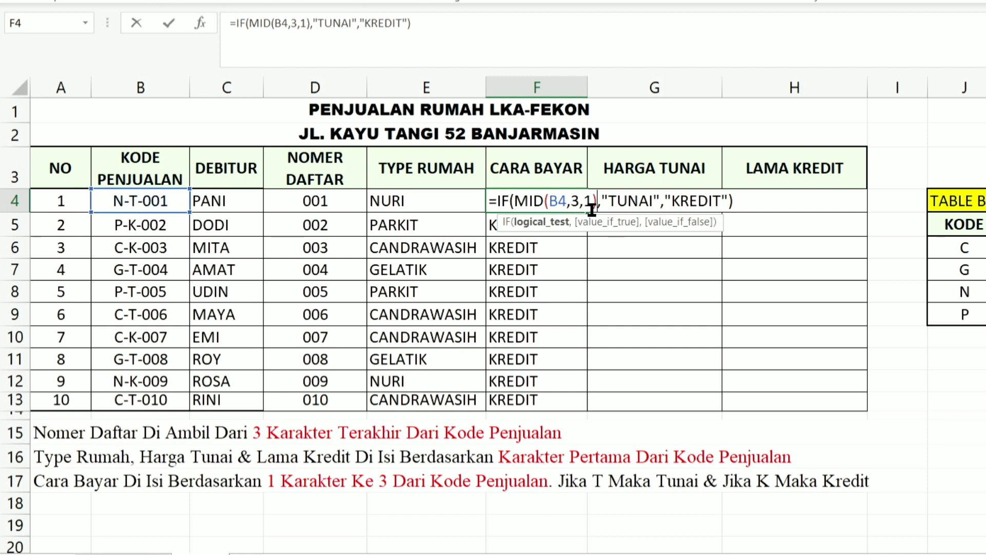
Complete the logical test with ="T" and commit F4 as =IF(MID(B4,3,1)="T","TUNAI","KREDIT").
type("=\"")
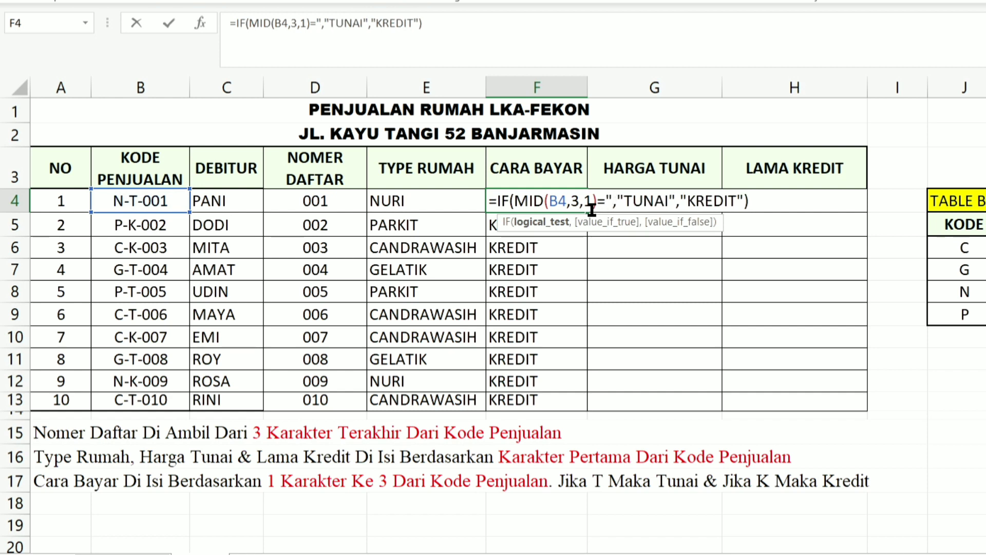
type("T\"")
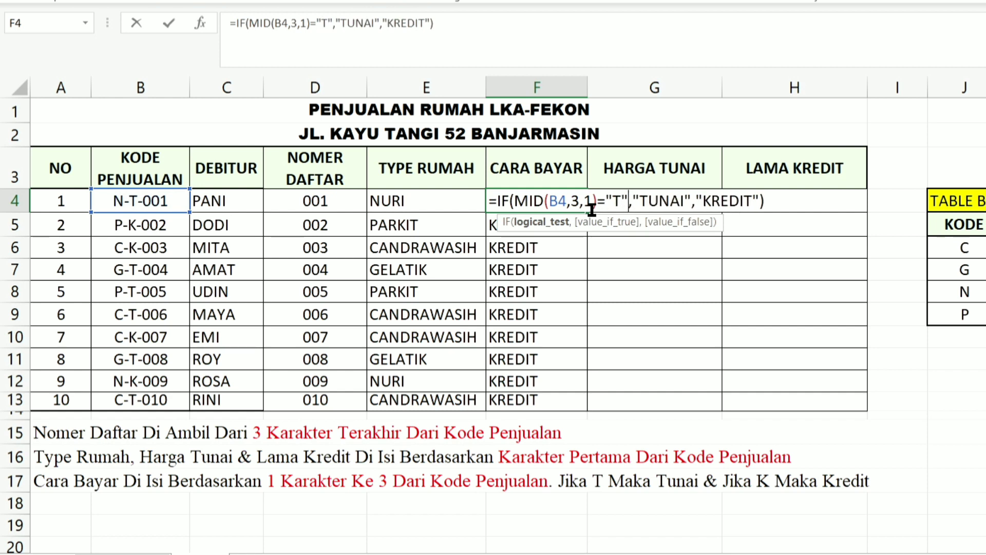
left_click(716, 202)
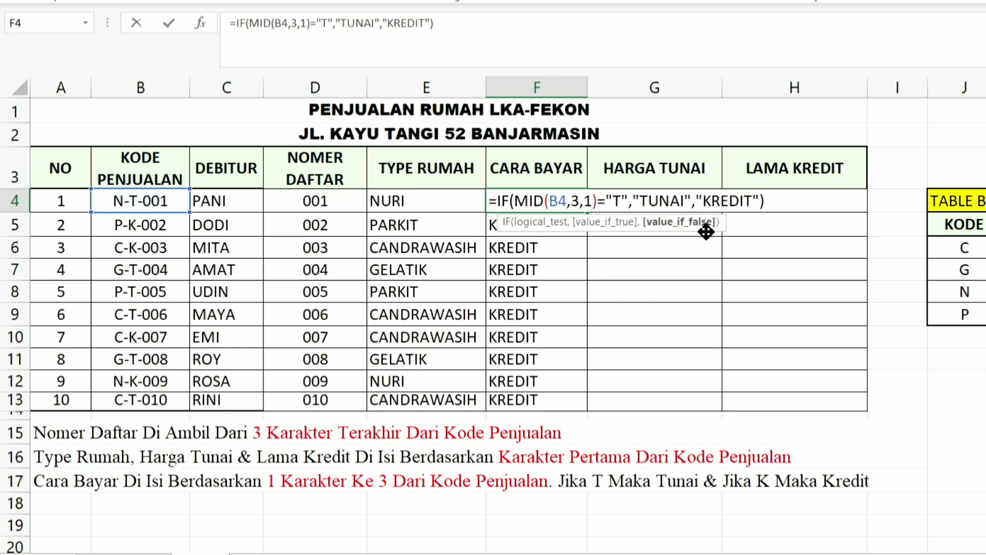
key("Return")
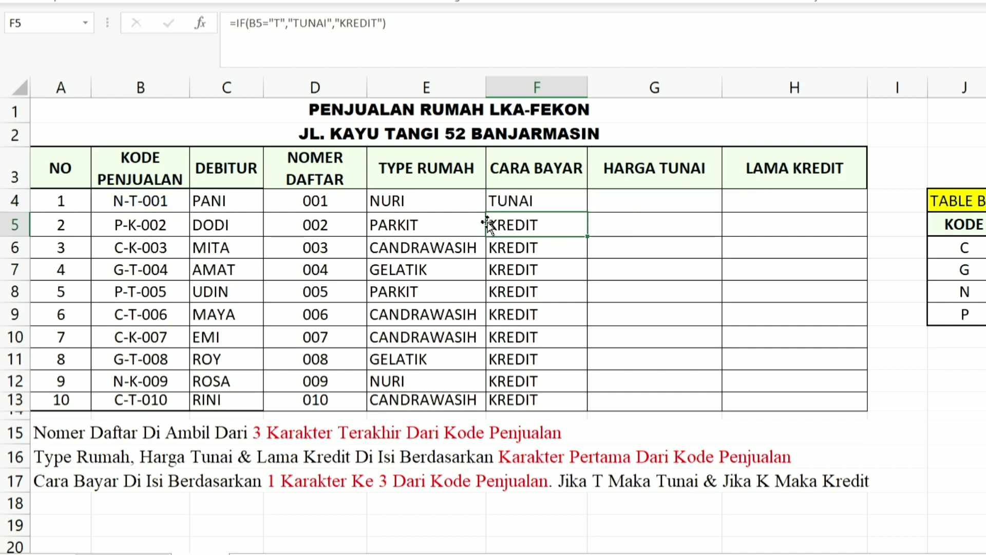
Fill the corrected F4 formula down through F13 and check the payment methods in the CARA BAYAR column.
left_click(531, 203)
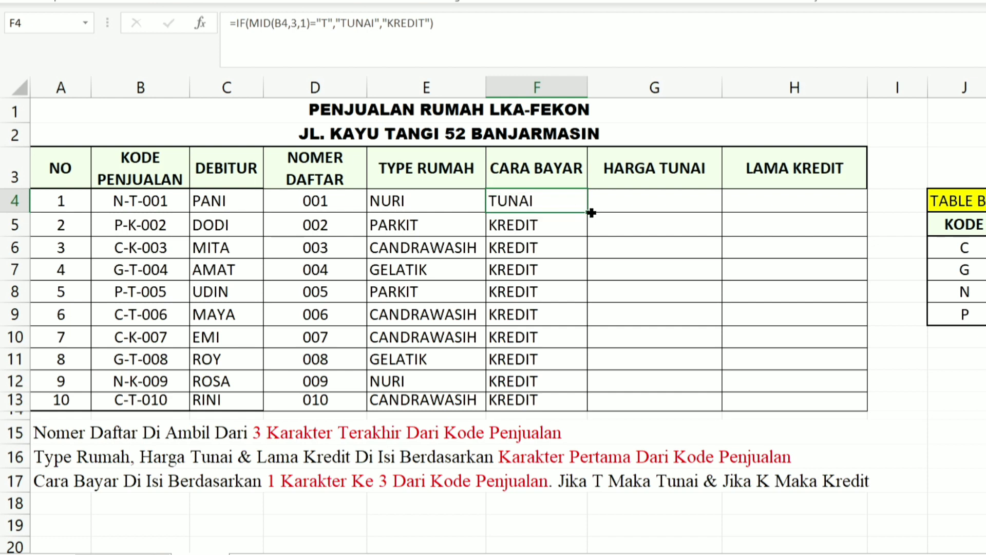
double_click(588, 213)
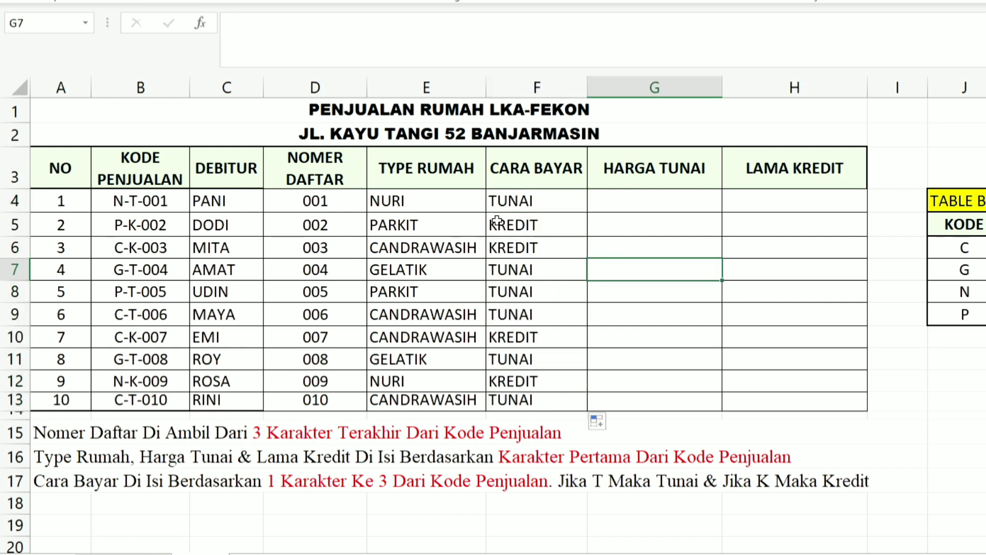
left_click(539, 329)
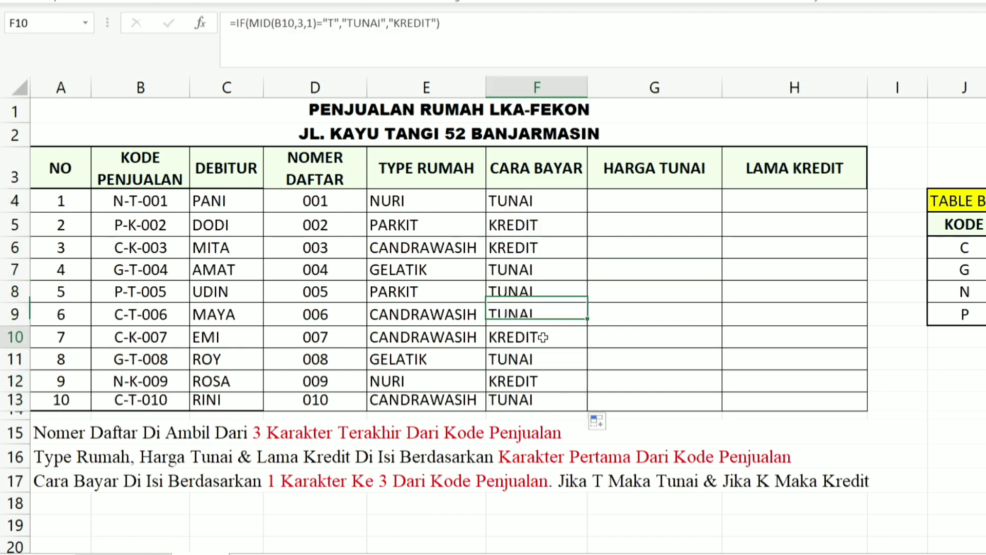
left_click(488, 400)
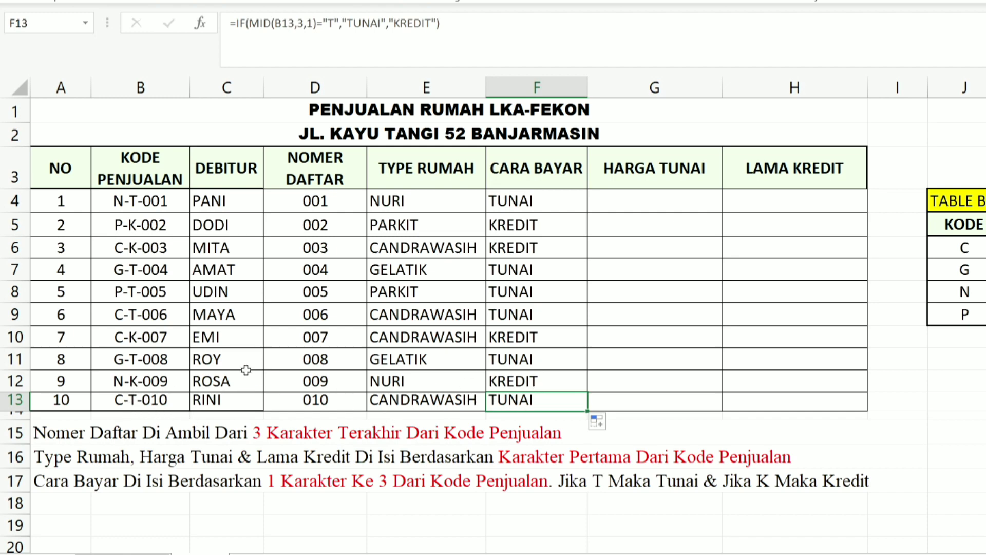
left_click(61, 481)
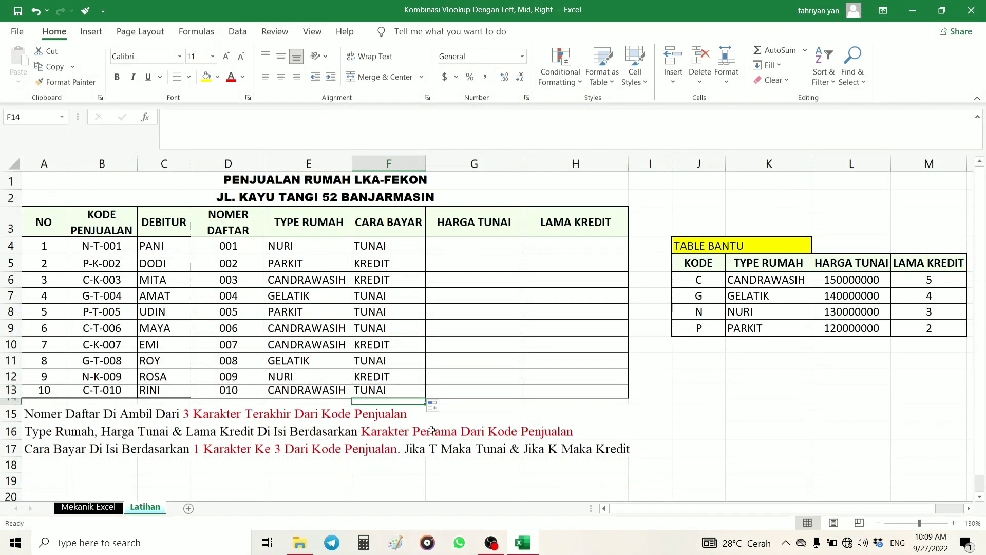
Check the HARGA TUNAI column of TABLE BANTU and start a VLOOKUP formula in G4.
left_click(502, 248)
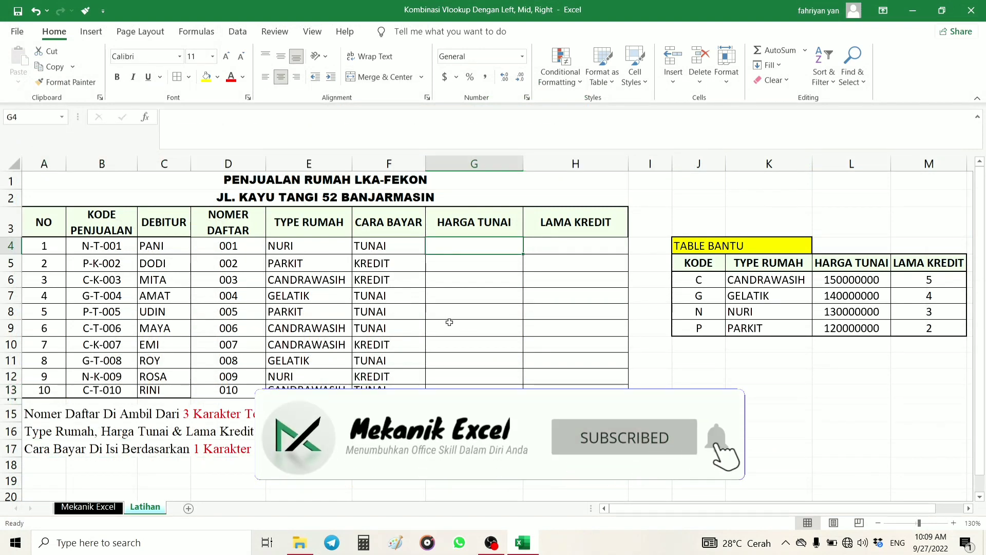
left_click_drag(851, 263, 863, 314)
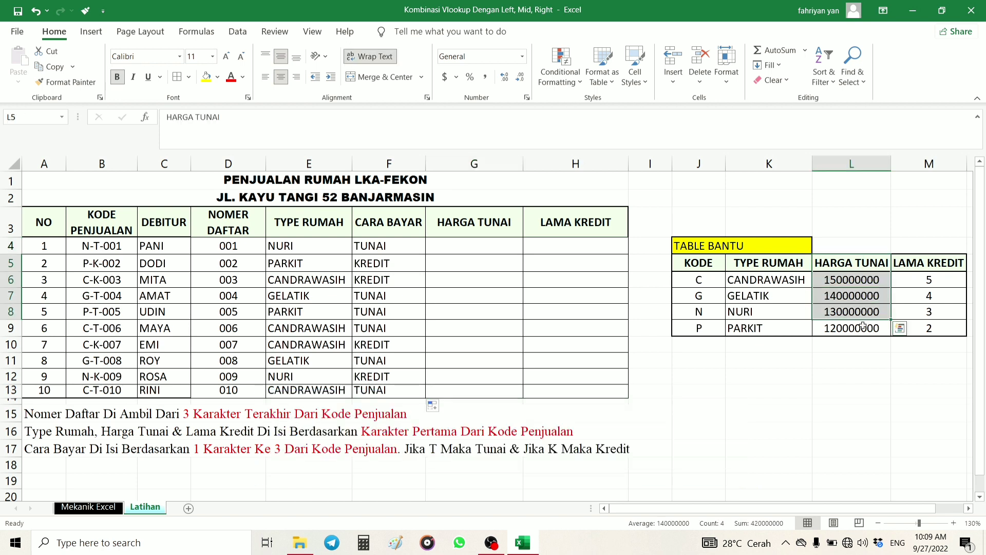
left_click(460, 257)
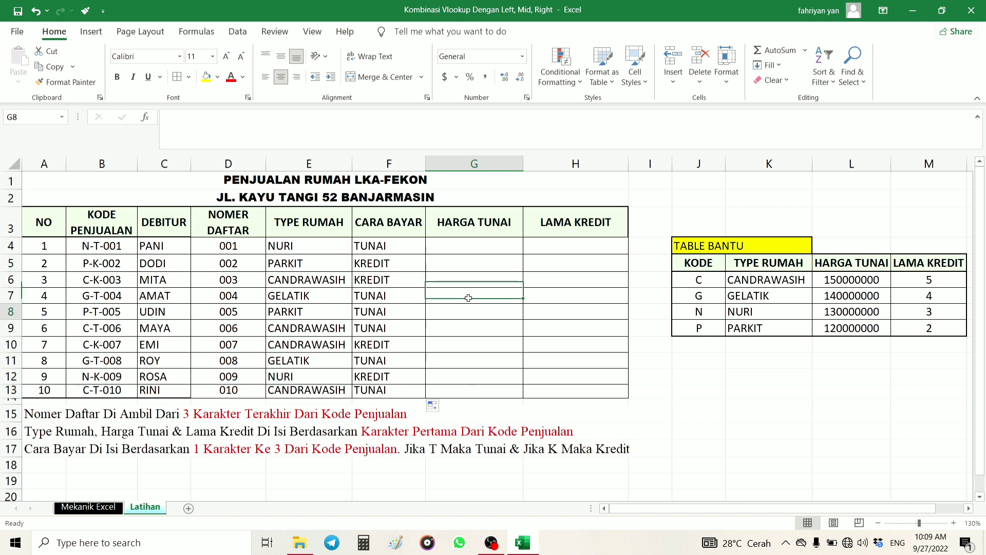
left_click(464, 247)
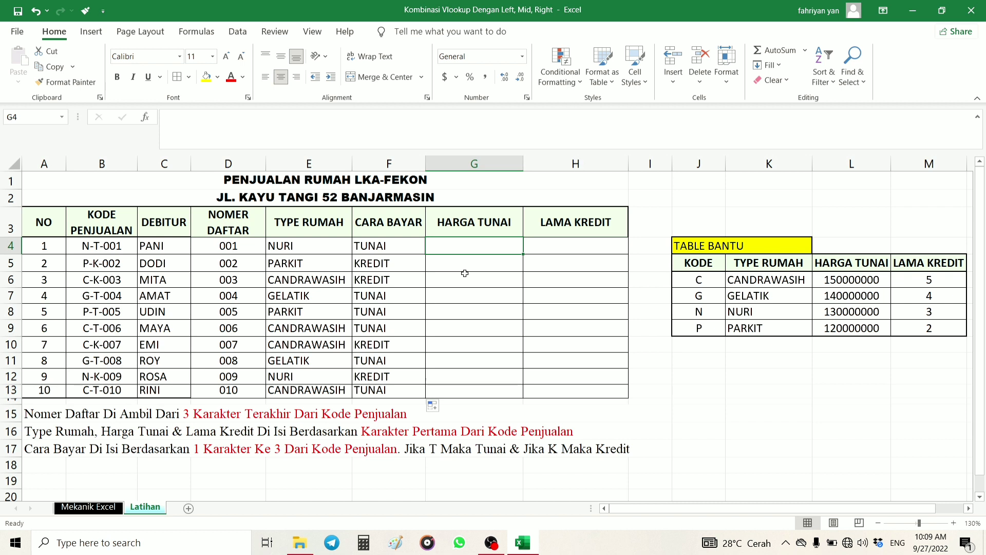
type("=VL")
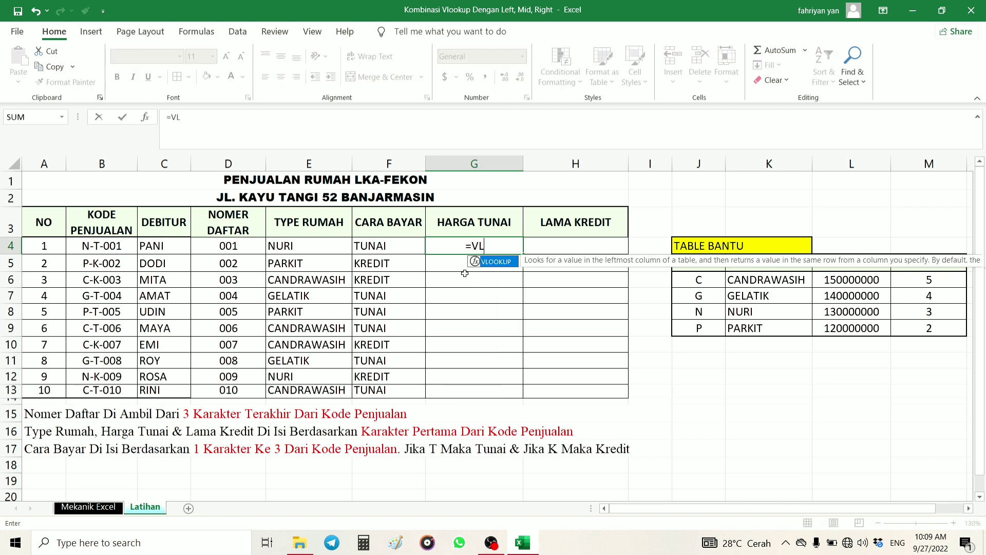
type("OOKUP(")
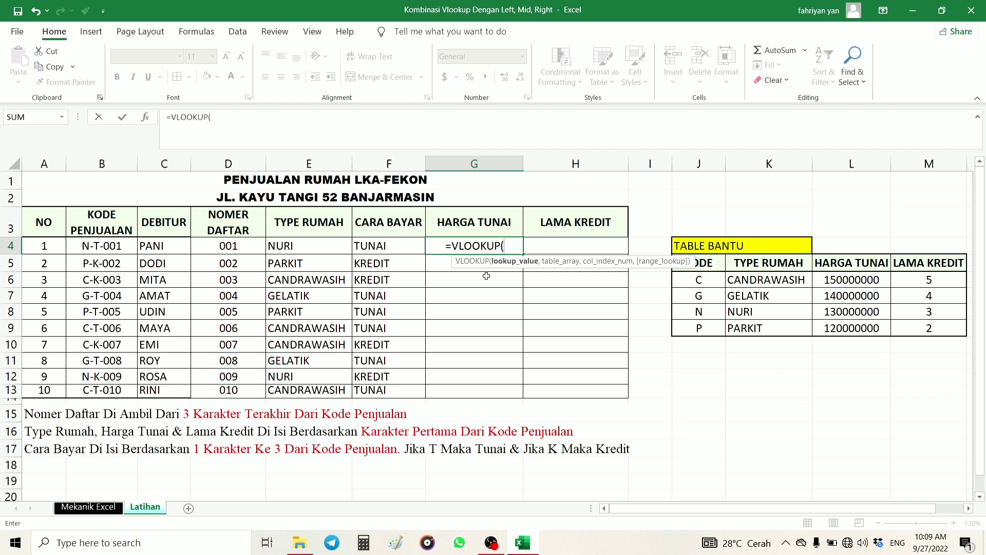
Set the lookup value of the G4 VLOOKUP to LEFT(B4,1) and continue to the table array argument.
type("LEFT")
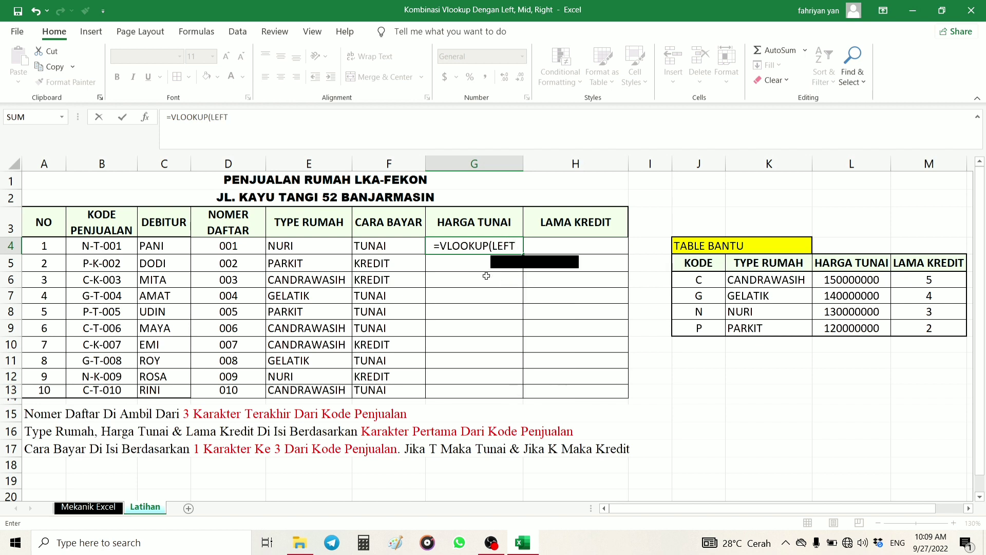
type("(")
left_click(115, 254)
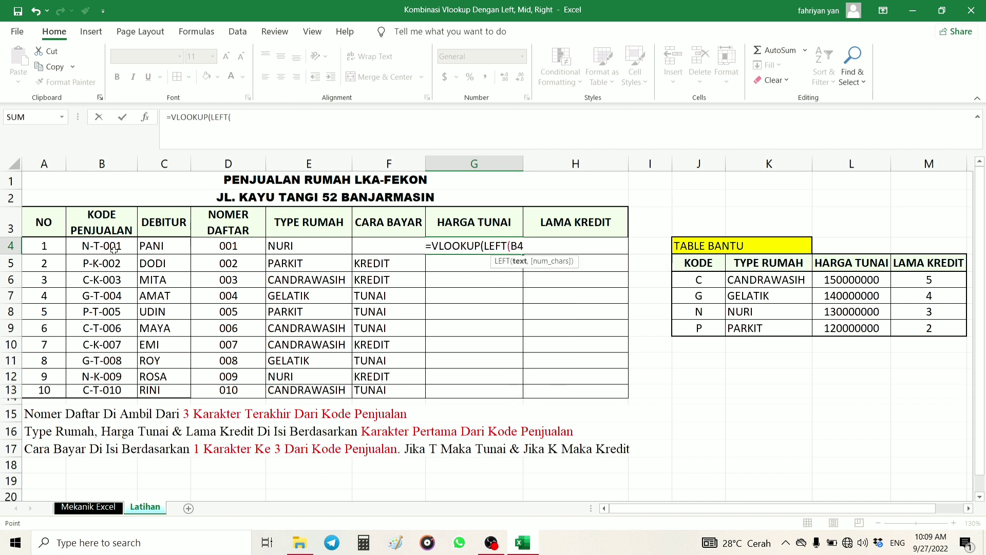
type(",")
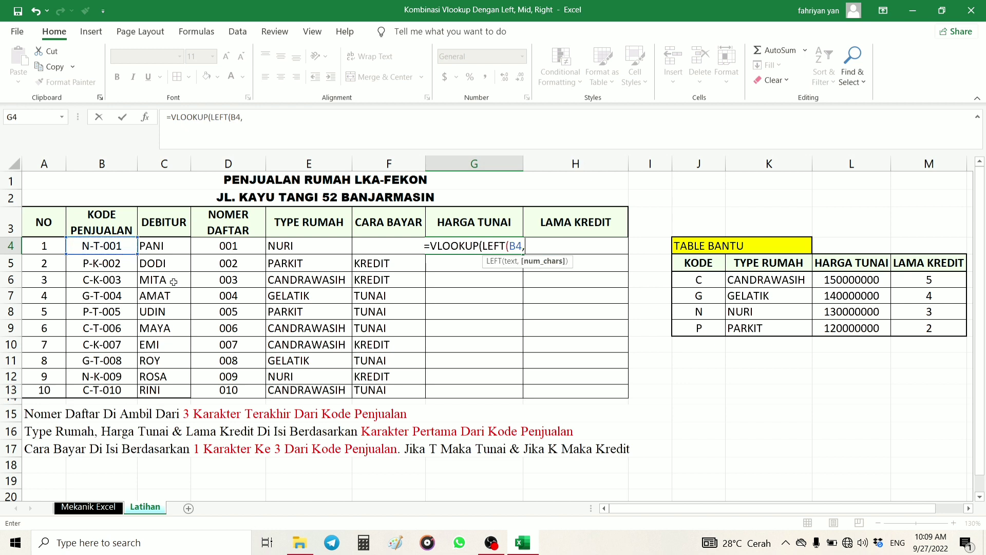
type("1")
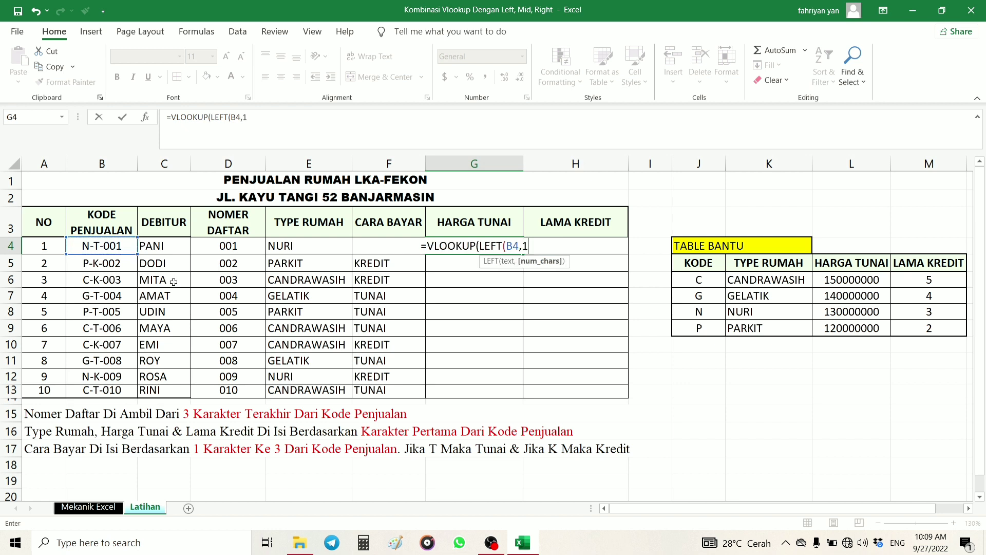
type(")")
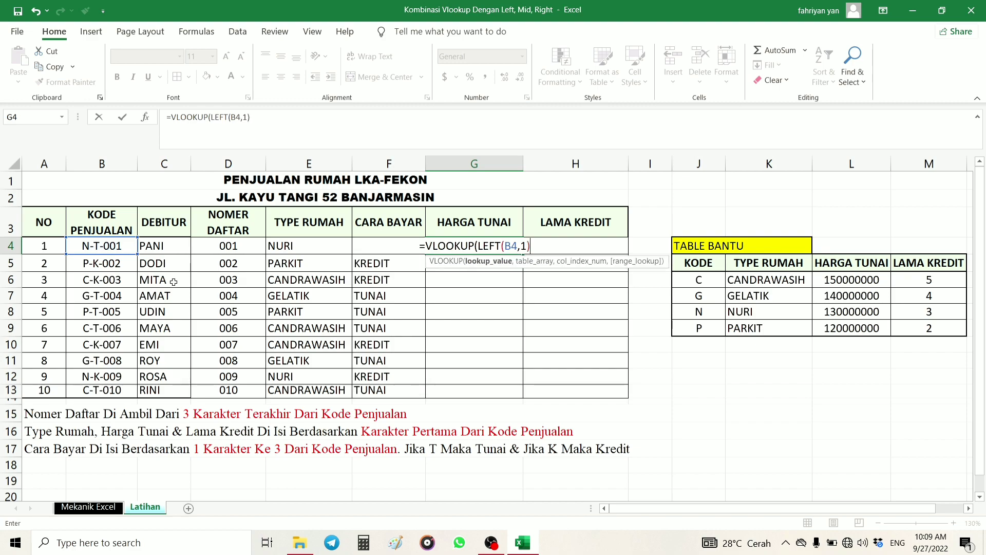
type(",")
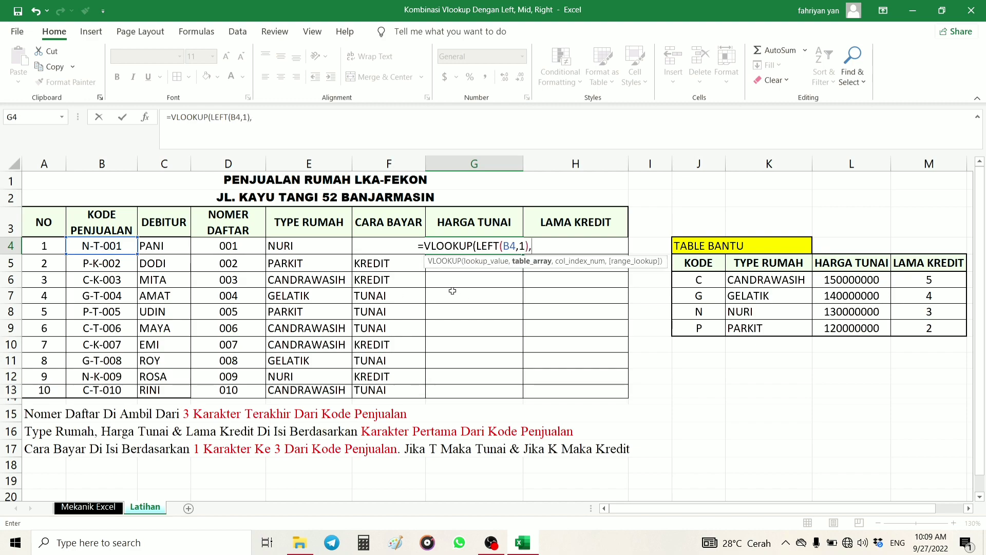
Set the G4 VLOOKUP's table array to the absolute range $J$5:$M$9 and continue to the column index argument.
left_click_drag(706, 262, 951, 344)
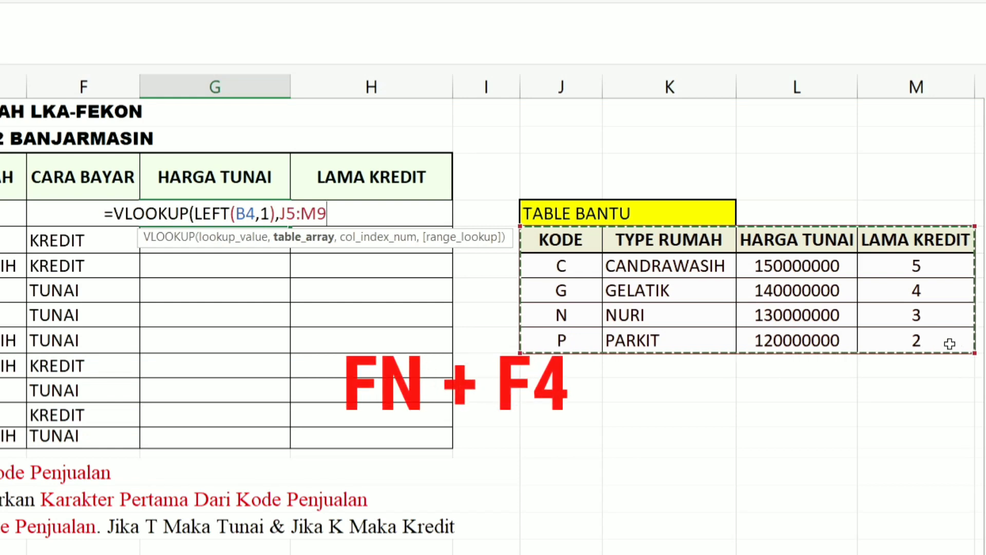
key("F4")
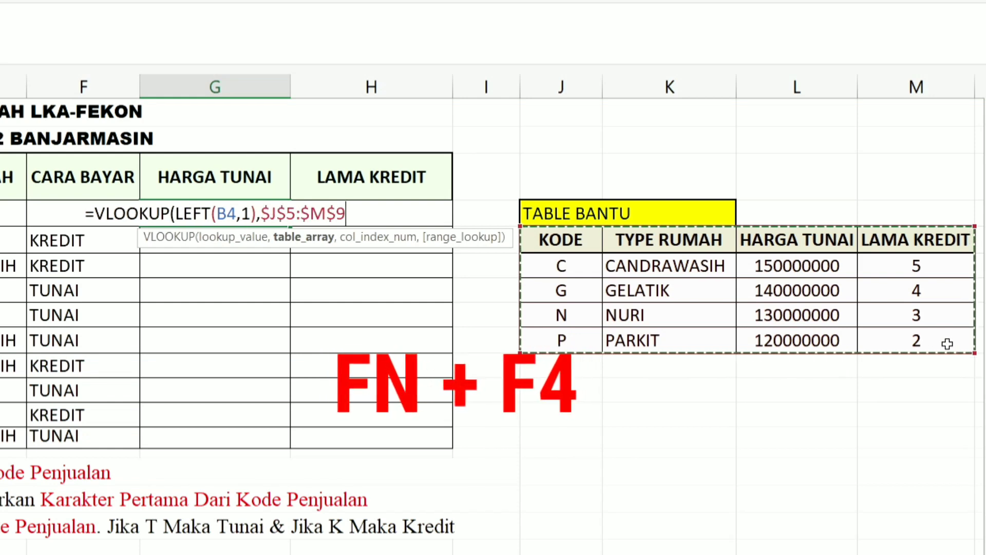
type(",")
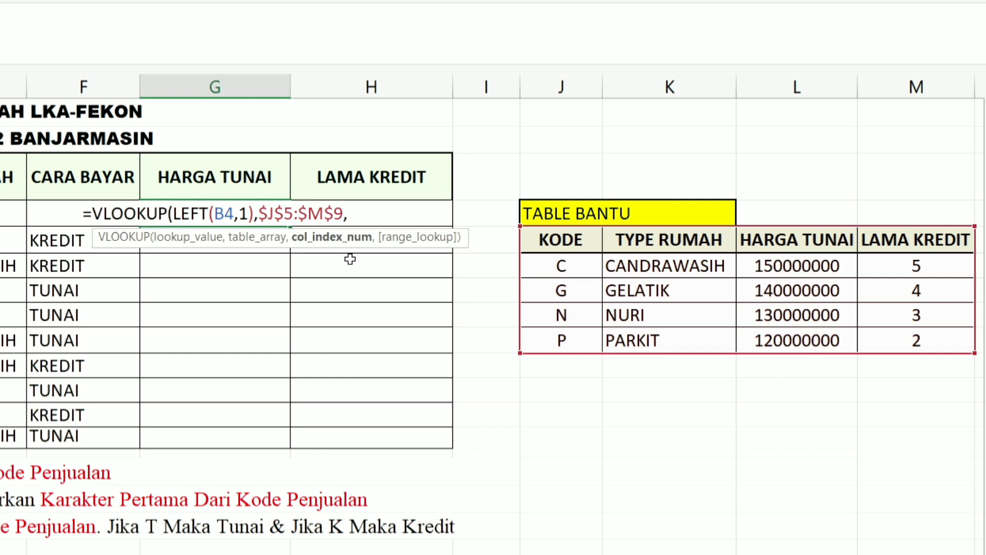
Complete the G4 VLOOKUP with column index 3 and FALSE for an exact match, and commit the formula.
type("3,")
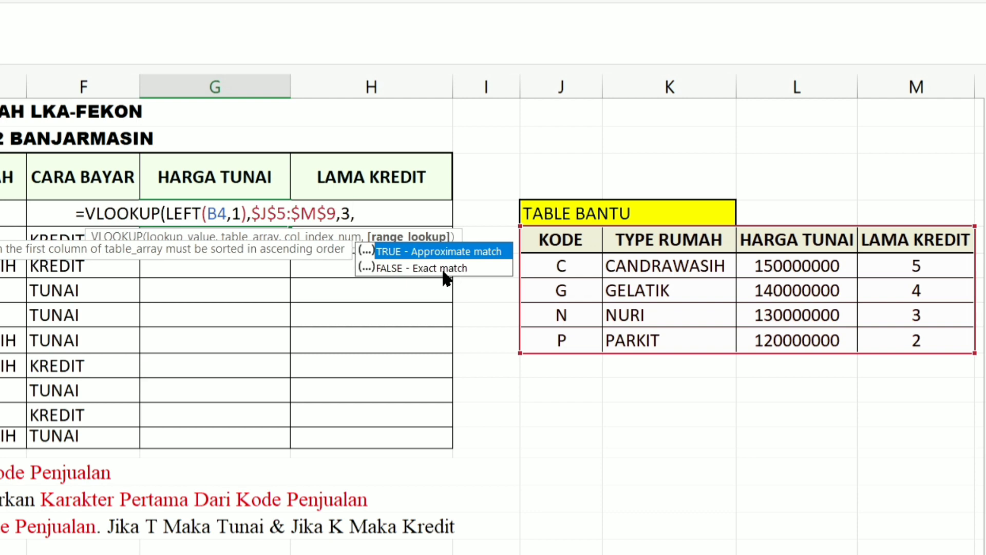
left_click(443, 269)
double_click(444, 269)
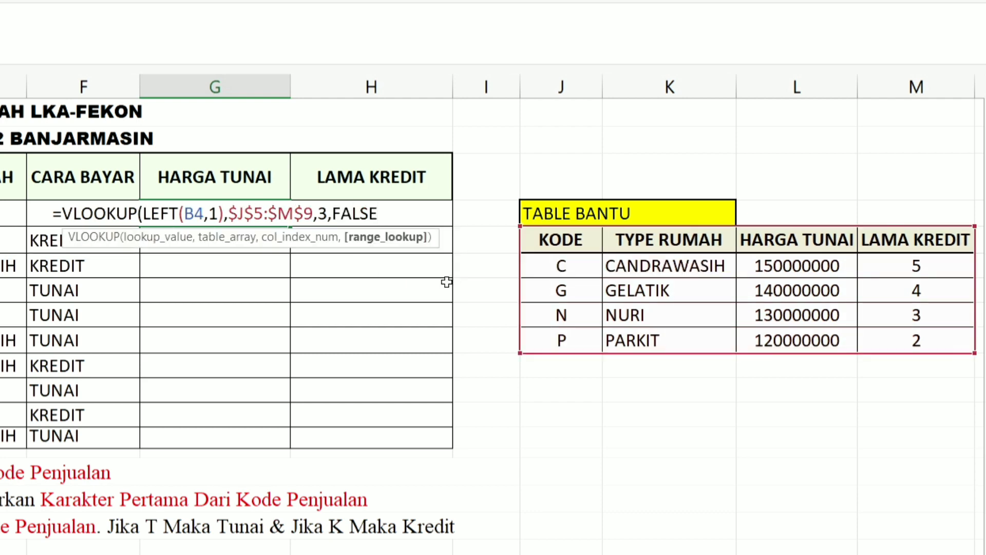
type(")")
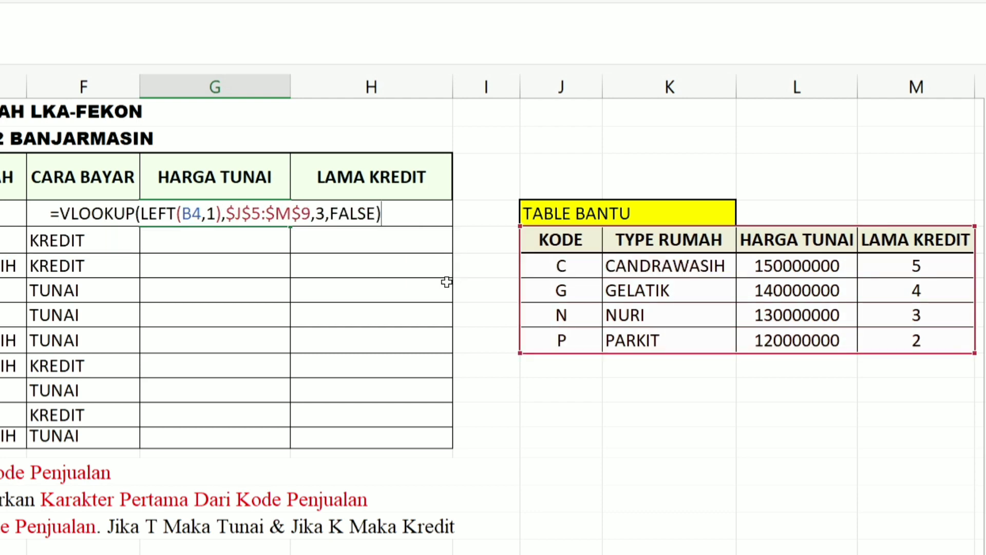
key("Return")
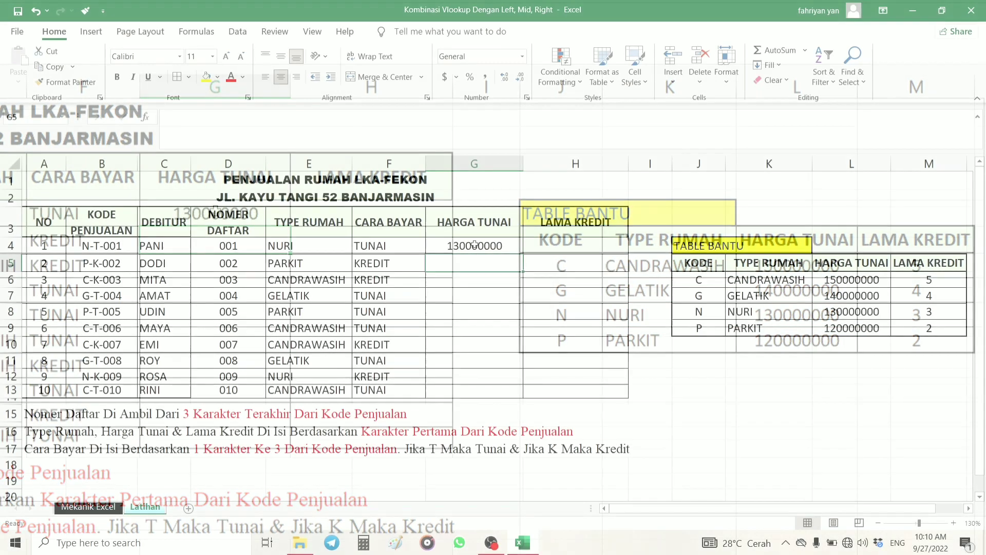
Fill the G4 formula down through G13 and check the HARGA TUNAI prices against TABLE BANTU.
left_click(288, 222)
double_click(523, 253)
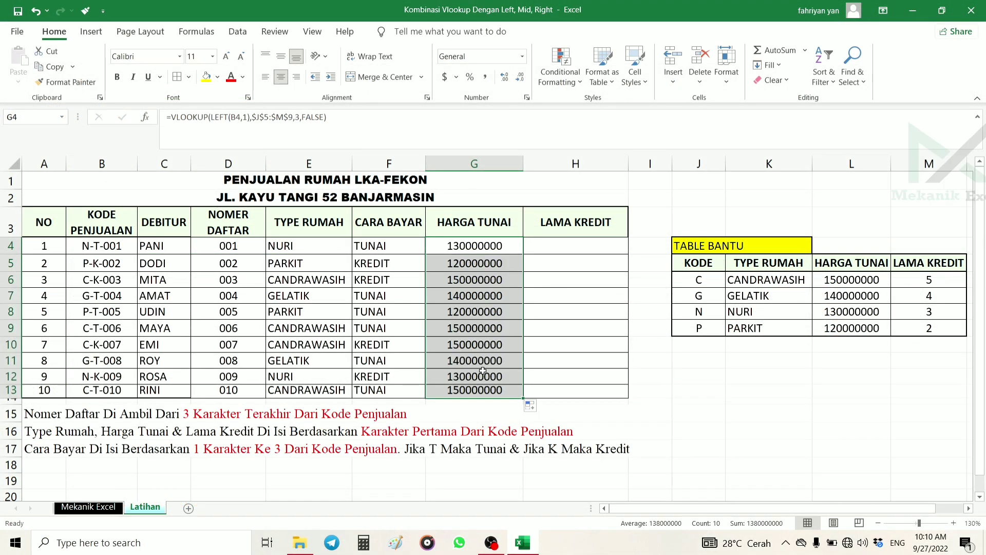
left_click(474, 377)
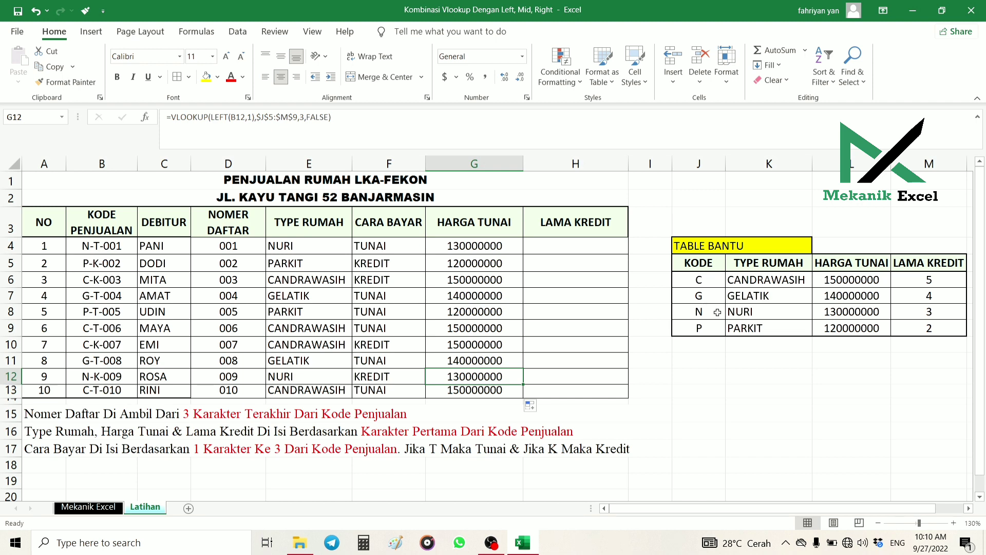
left_click(163, 294)
left_click(513, 378)
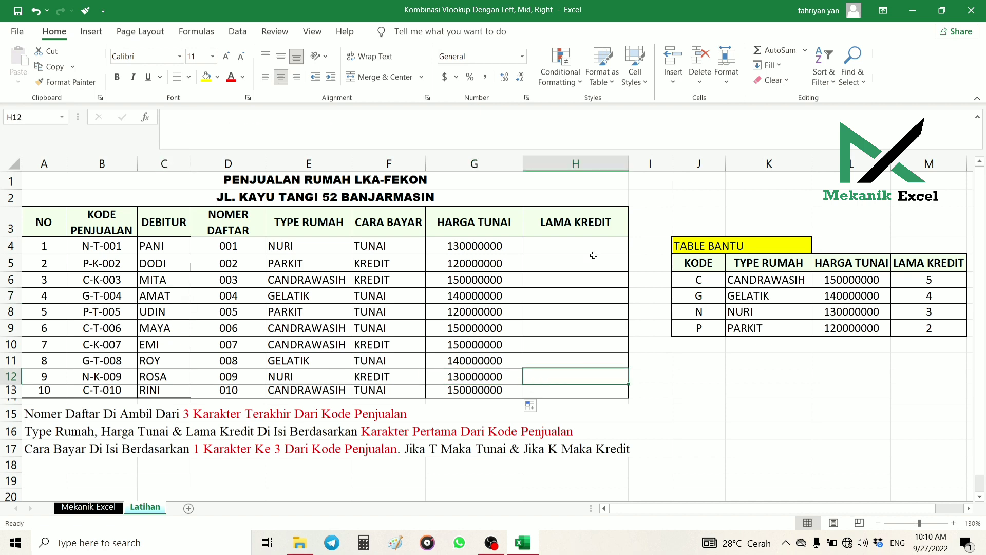
left_click(535, 247)
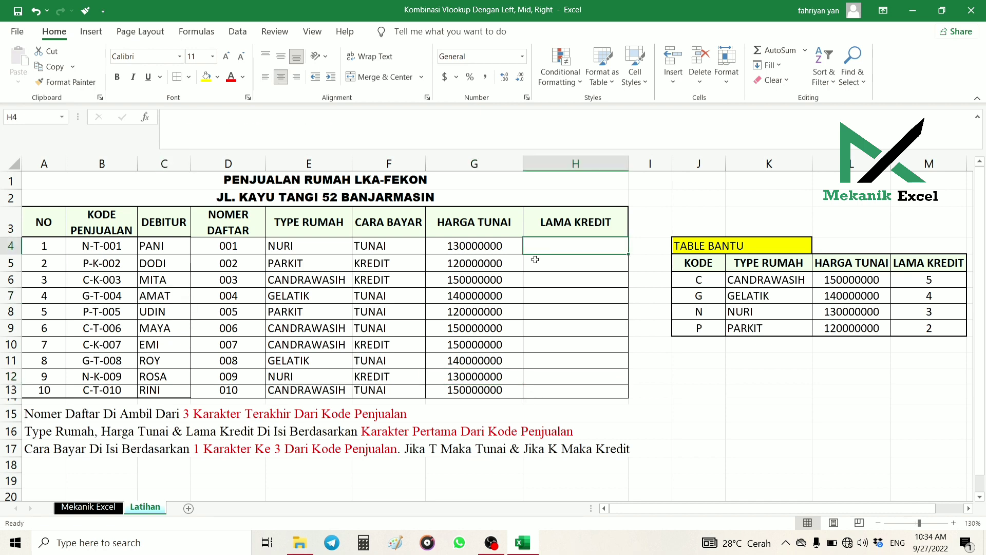
Reopen the G4 formula and compare its lookup value LEFT(B4,1) with the KODE column of TABLE BANTU.
double_click(483, 247)
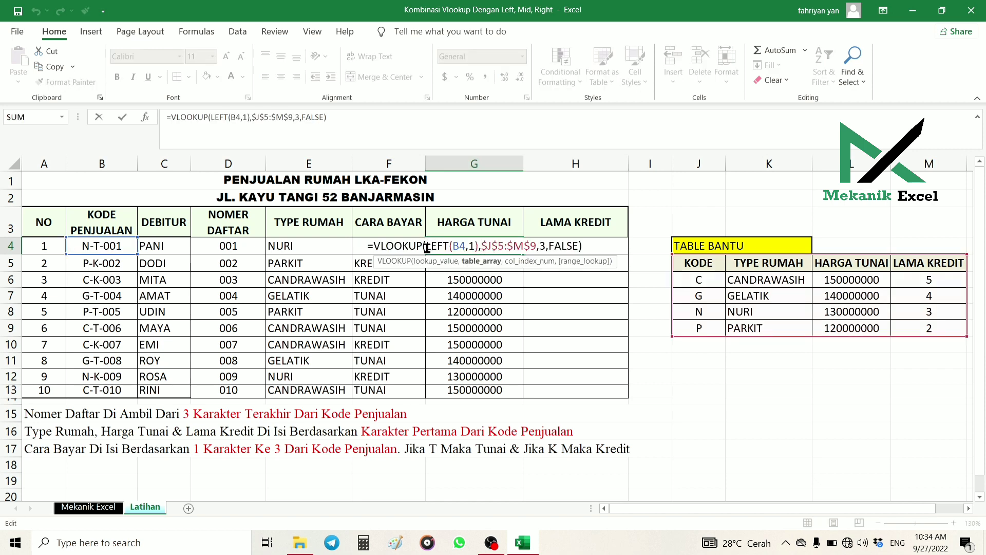
left_click(430, 246)
left_click(471, 247)
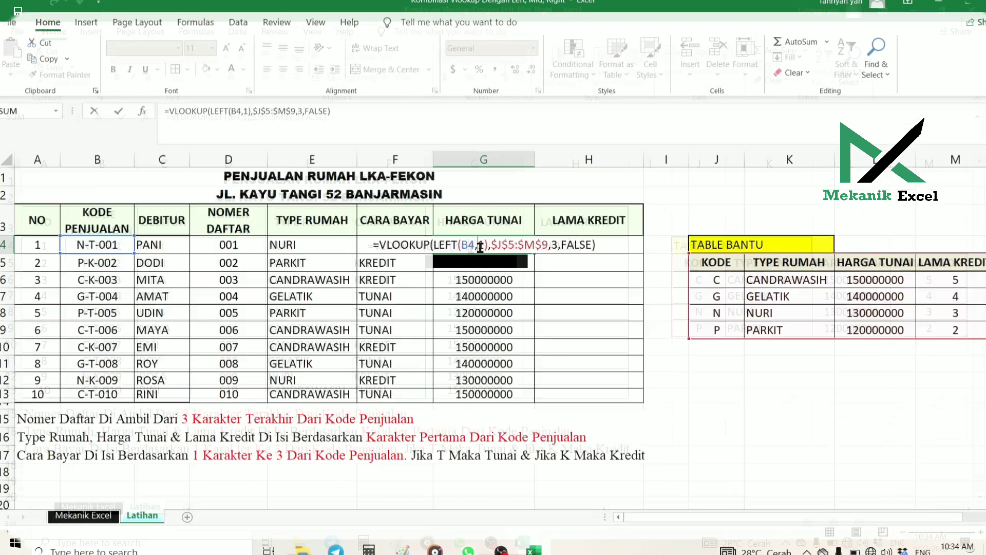
left_click(423, 246)
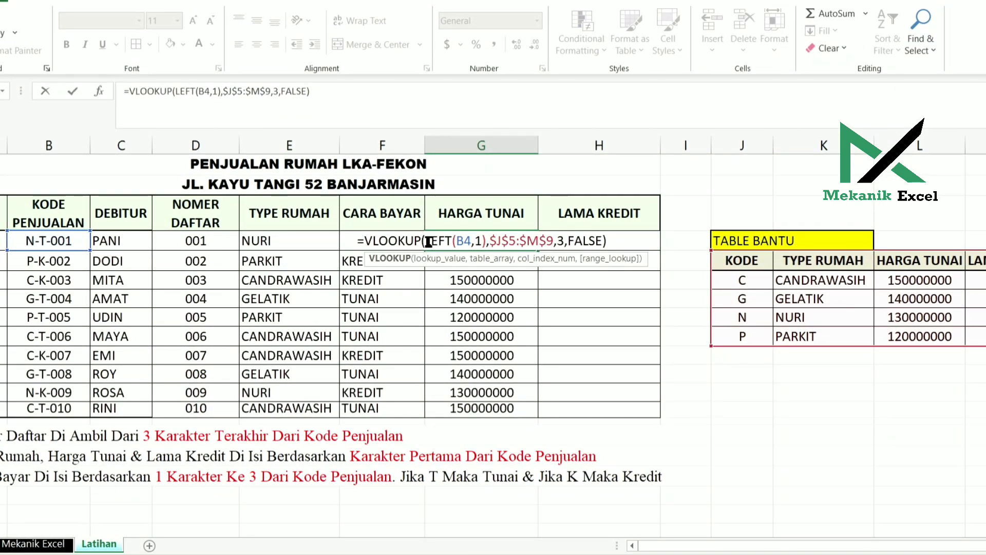
left_click(423, 241)
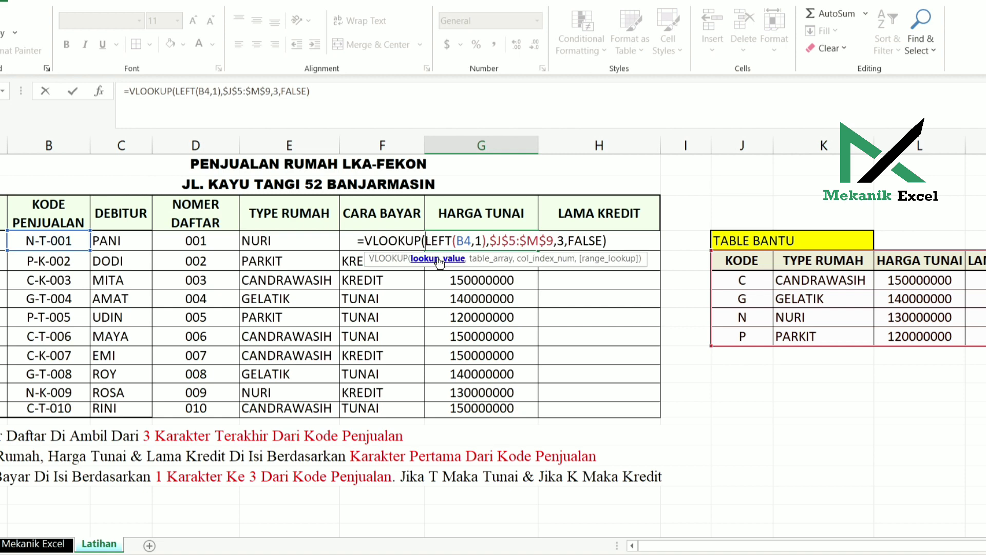
double_click(439, 242)
left_click_drag(471, 242, 477, 242)
left_click(436, 241)
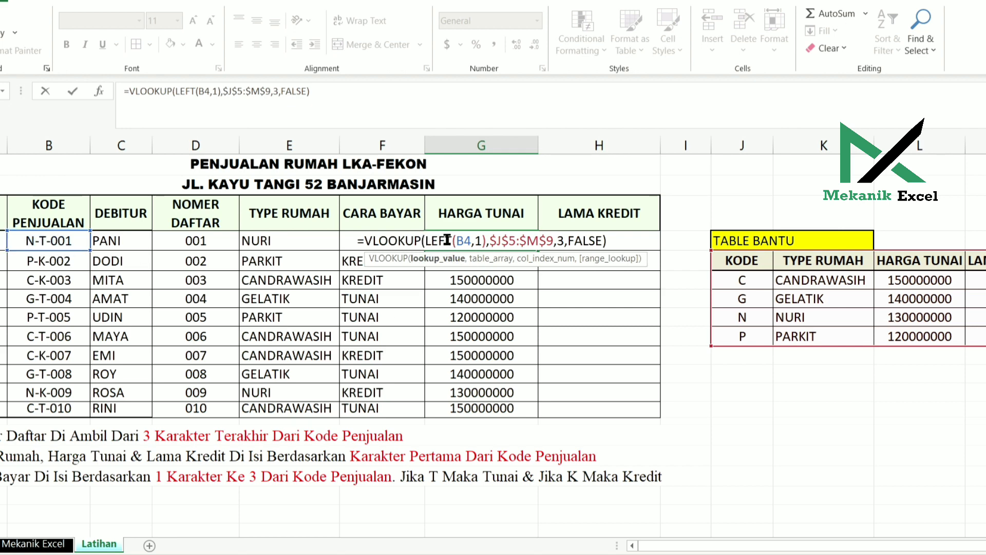
left_click_drag(425, 240, 481, 241)
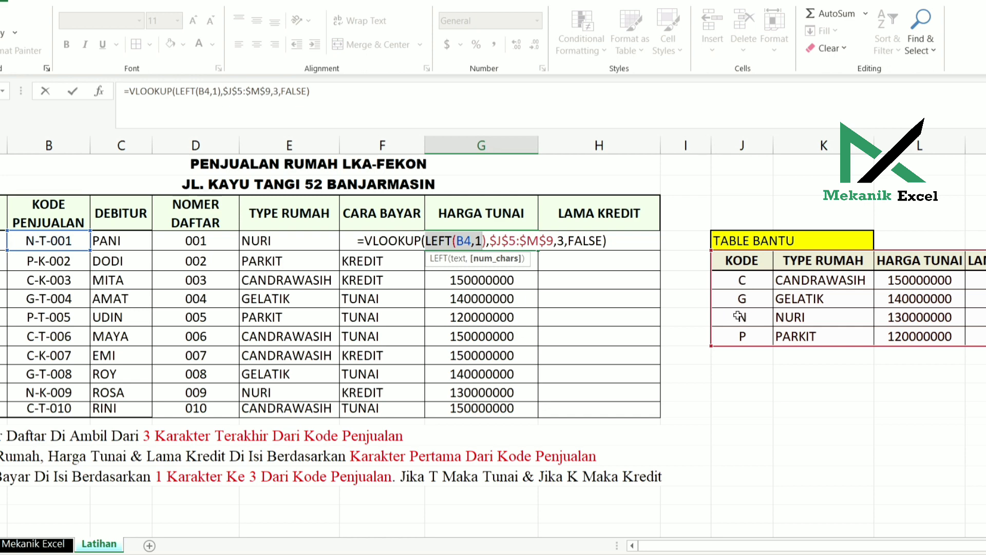
left_click(486, 239)
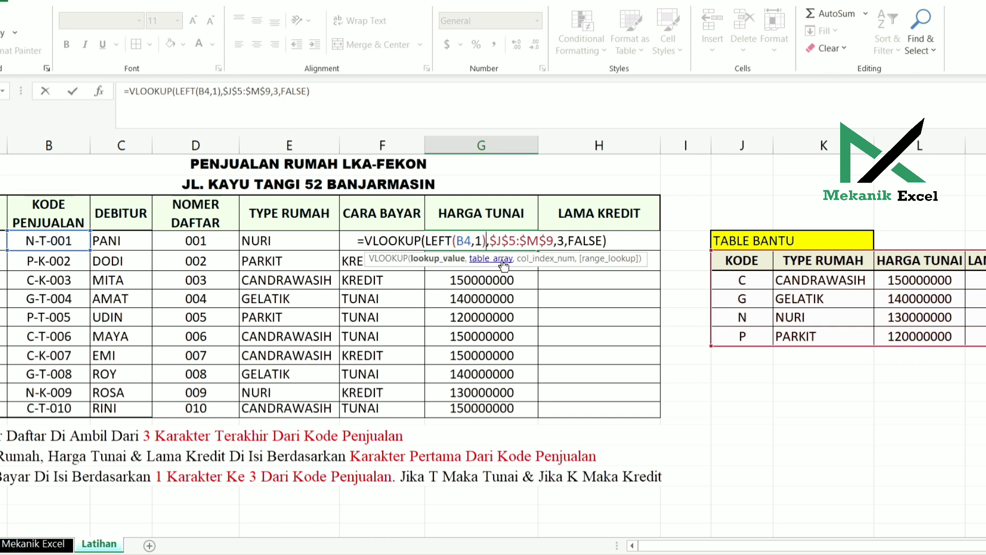
Examine the text and number-of-characters arguments of the LEFT function in G4 against the sales code in B4.
left_click(429, 241)
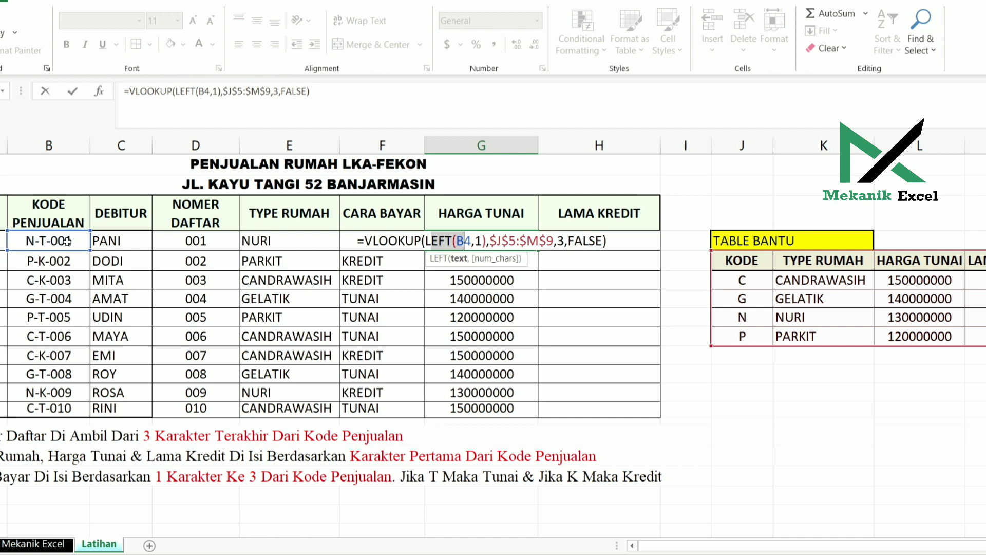
left_click_drag(425, 240, 482, 243)
left_click(427, 242)
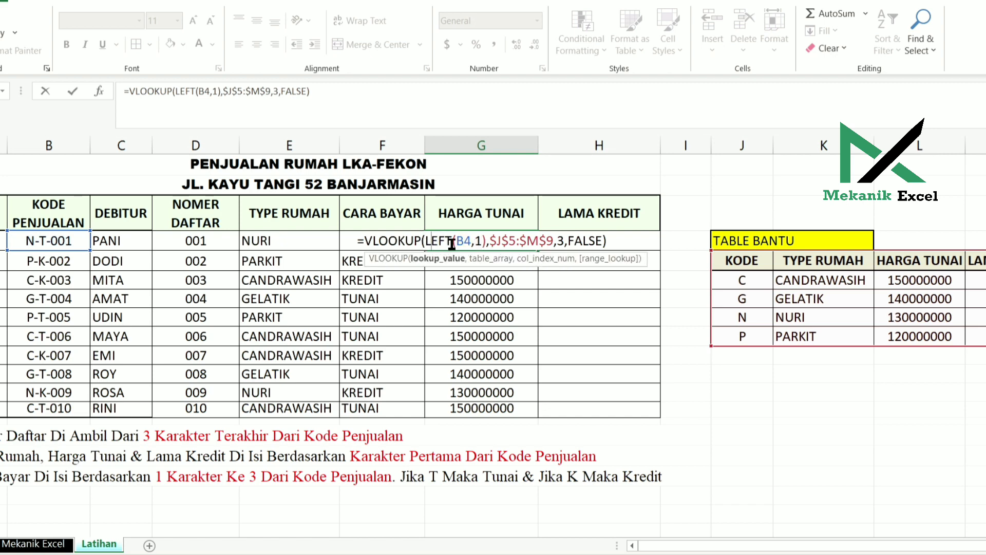
left_click_drag(431, 243, 470, 242)
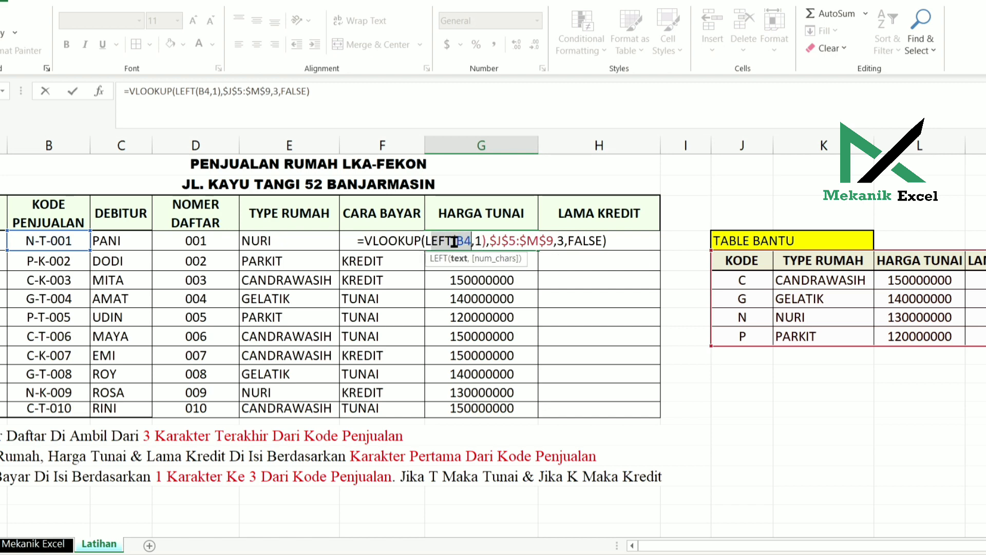
left_click(435, 242)
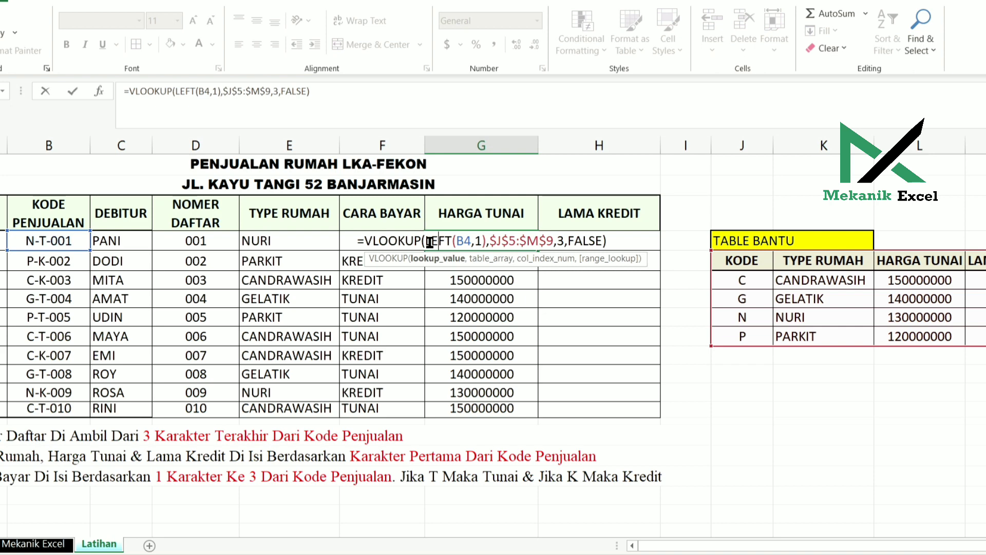
left_click(463, 242)
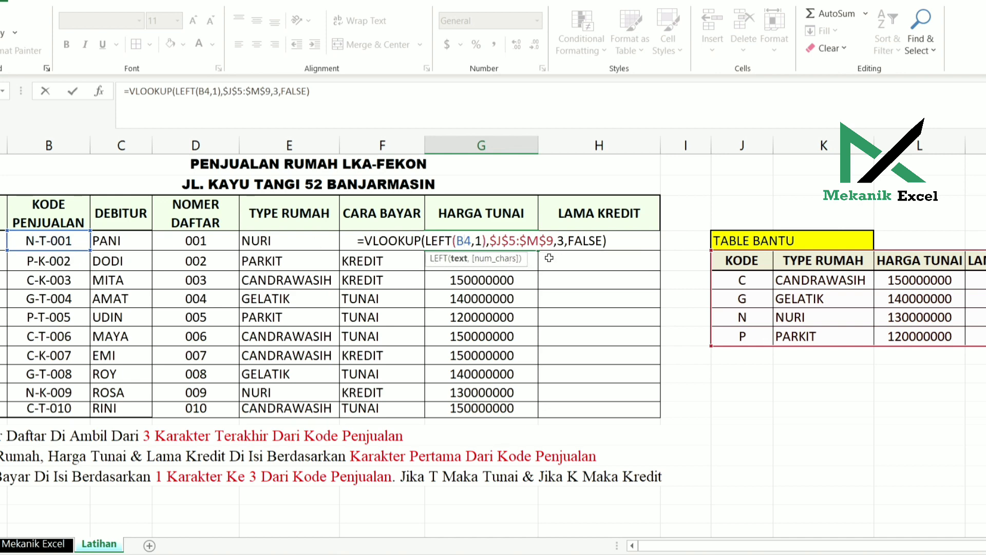
key("Right")
key("Right")
key("Right")
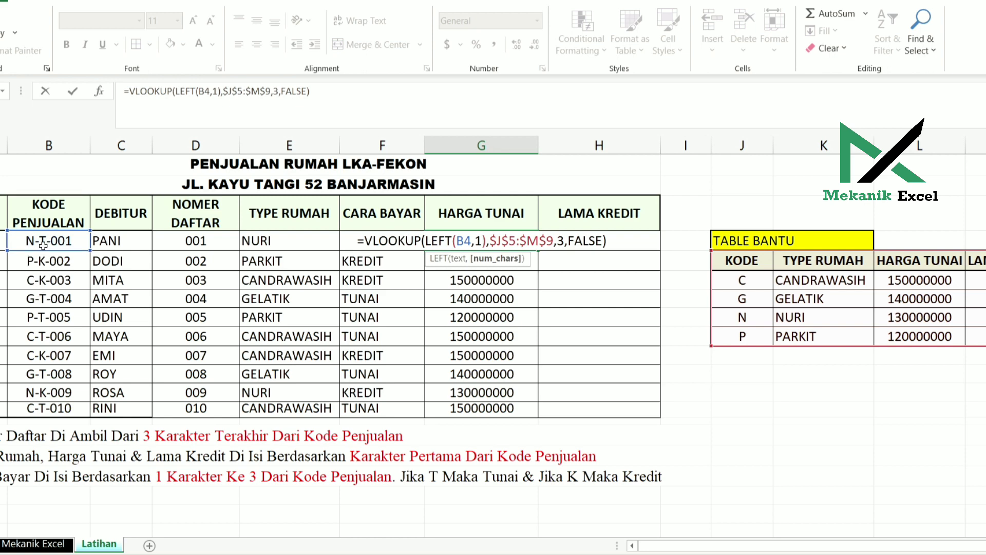
Review how LEFT(B4,1) links the sales code to the table array in G4, and close the formula unedited.
left_click_drag(444, 241, 481, 241)
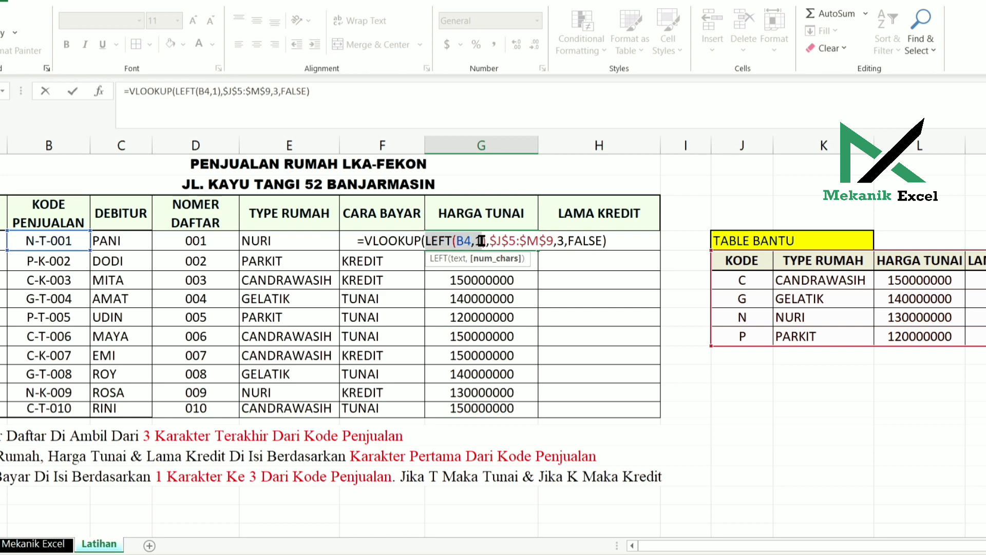
left_click(463, 241)
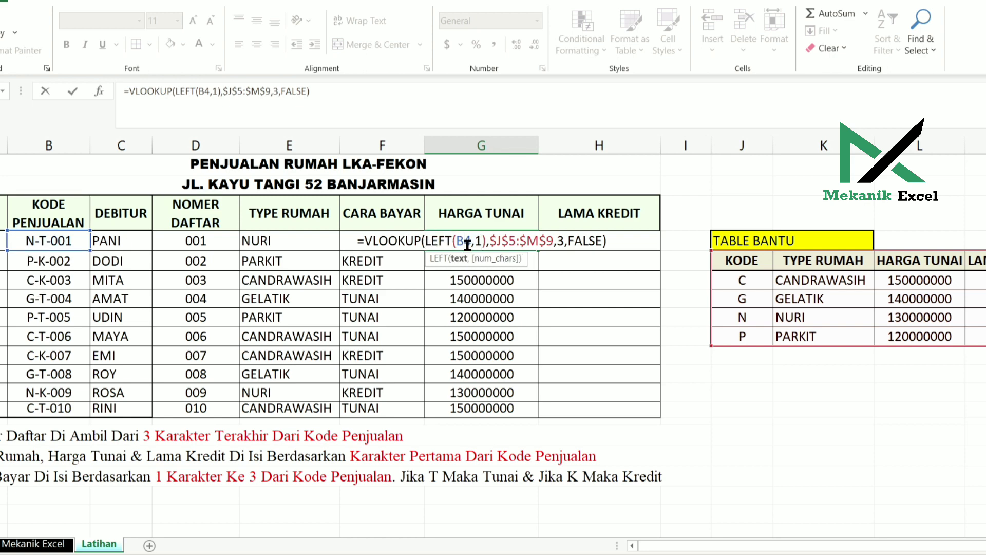
left_click_drag(430, 241, 472, 240)
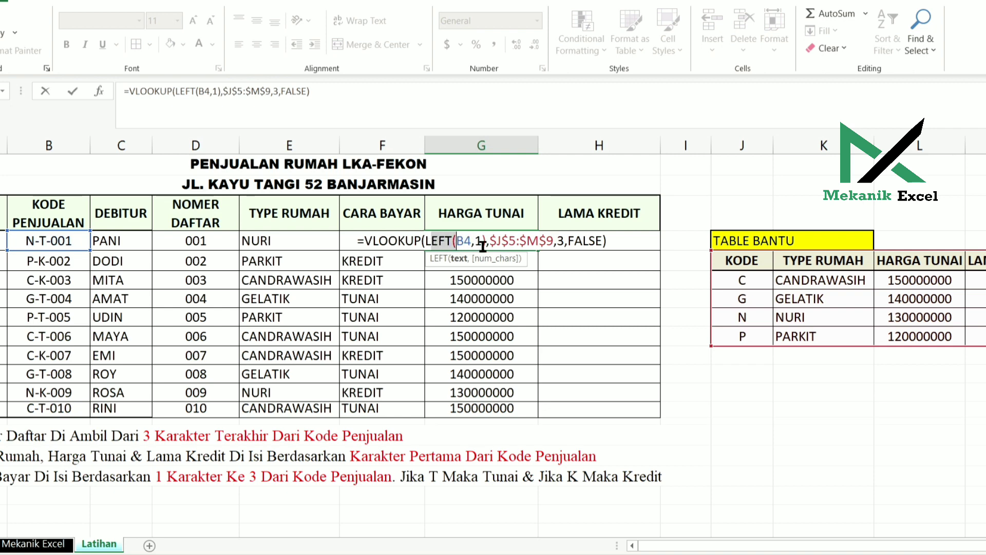
left_click(480, 241)
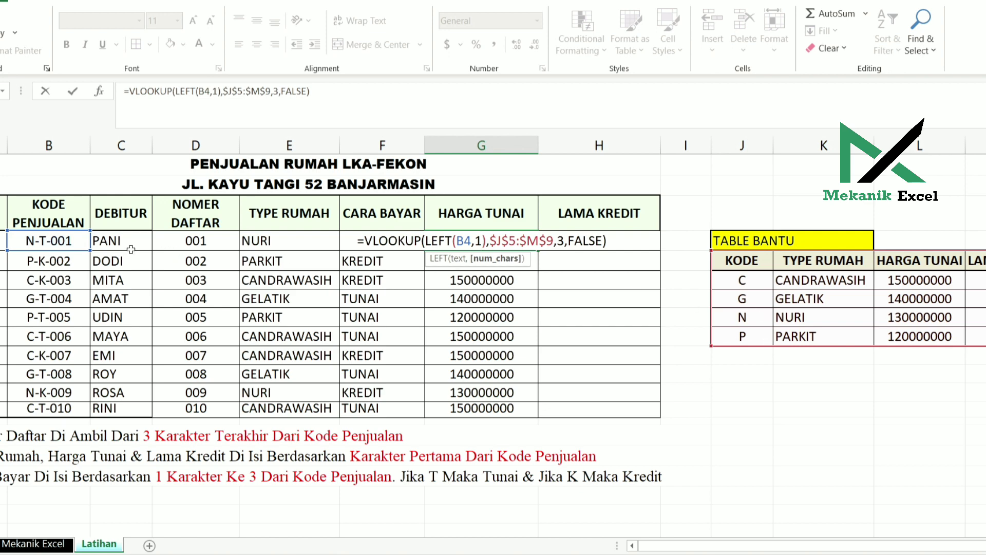
left_click(502, 248)
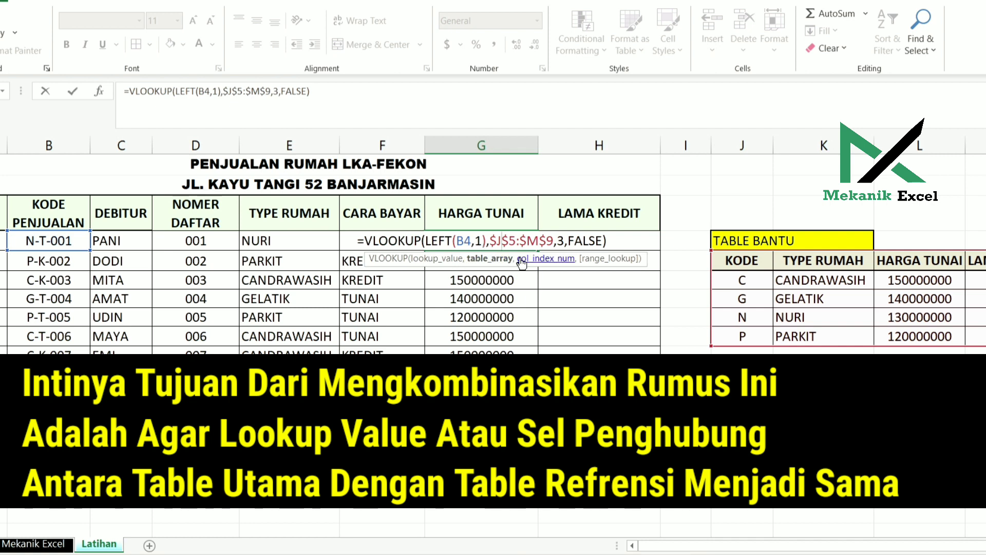
left_click(444, 242)
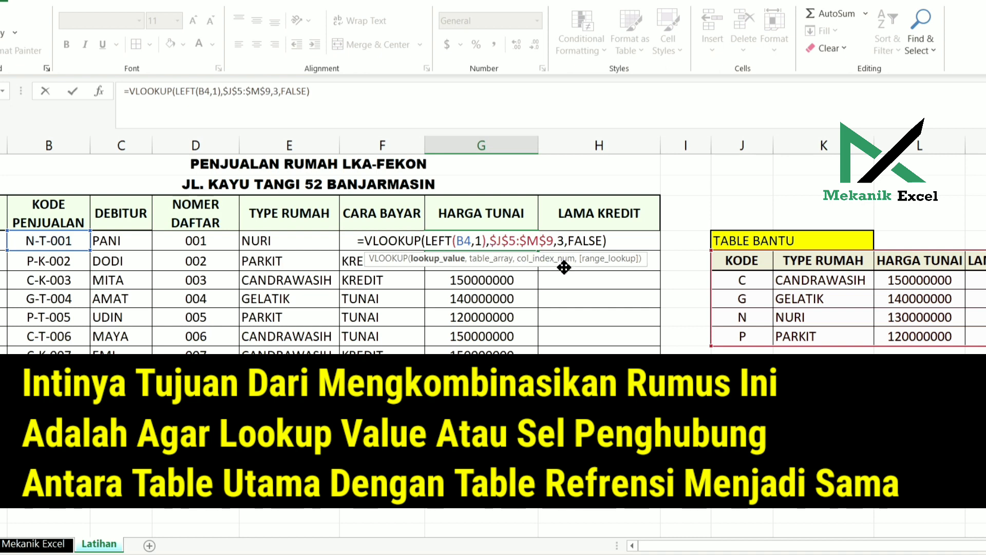
key("Return")
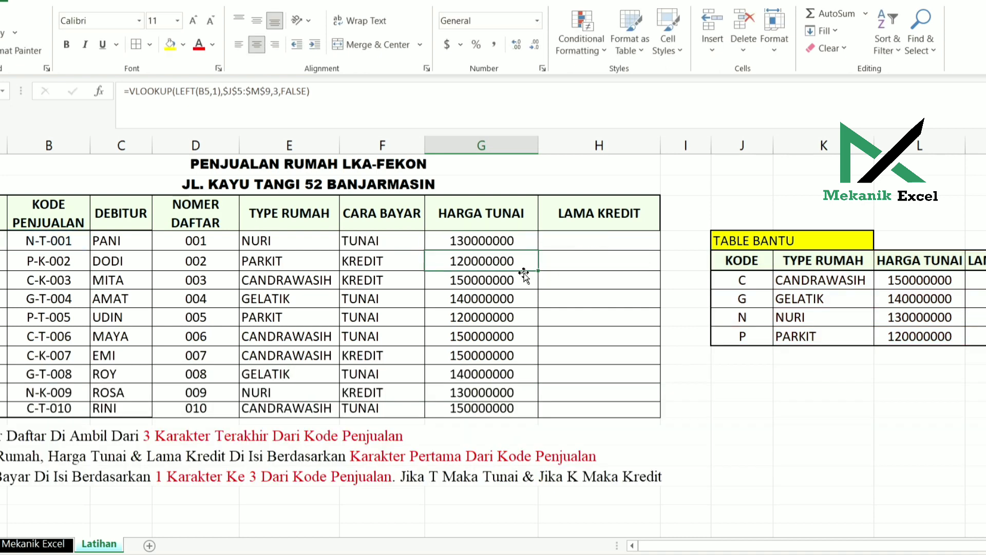
Look over the LAMA KREDIT cells H4 to H13 next to the HARGA TUNAI column.
left_click(583, 261)
left_click_drag(582, 260, 596, 408)
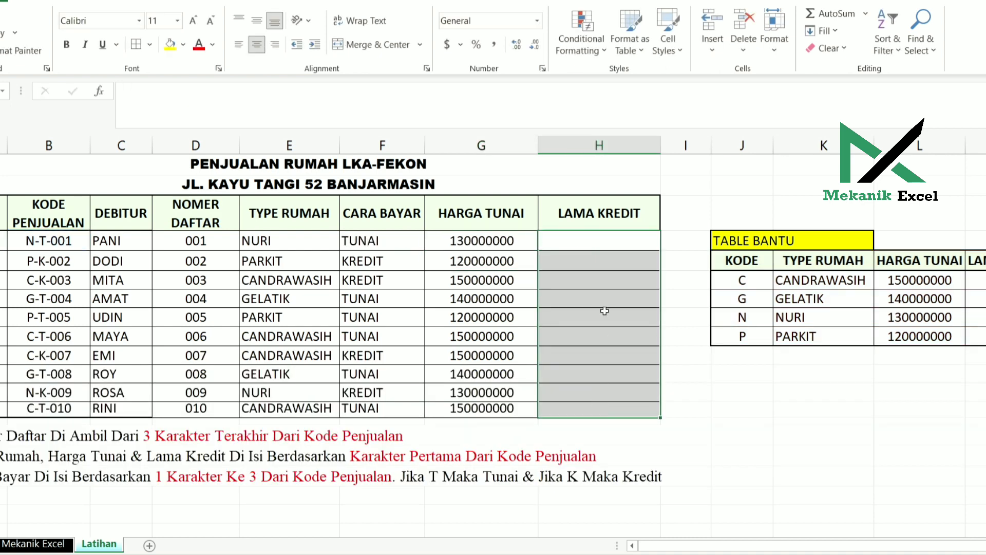
left_click(572, 257)
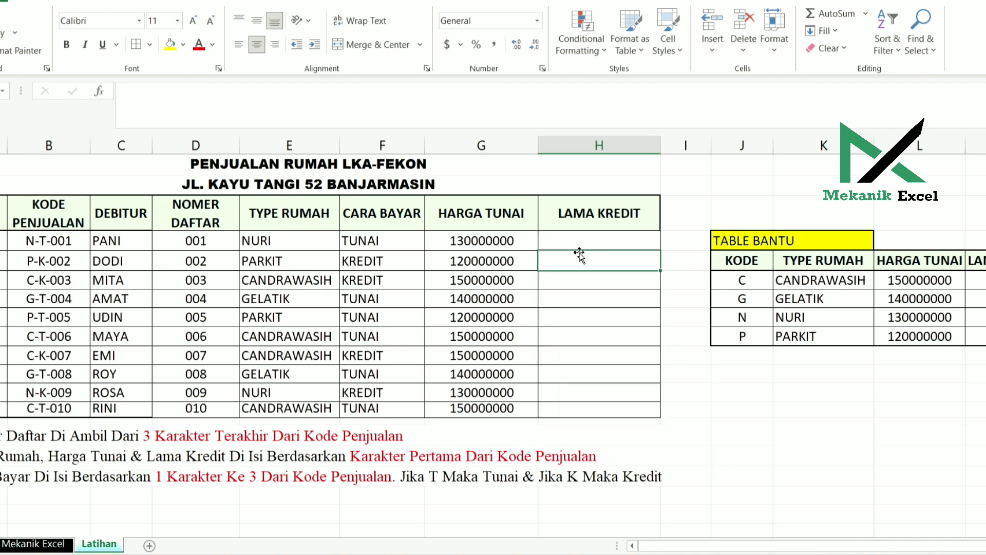
left_click_drag(589, 237, 595, 408)
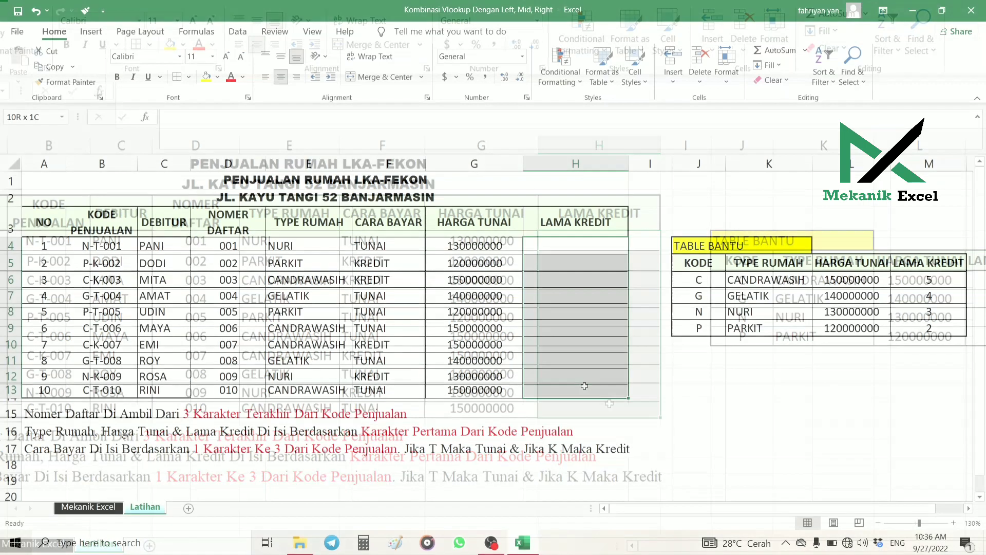
left_click(512, 345)
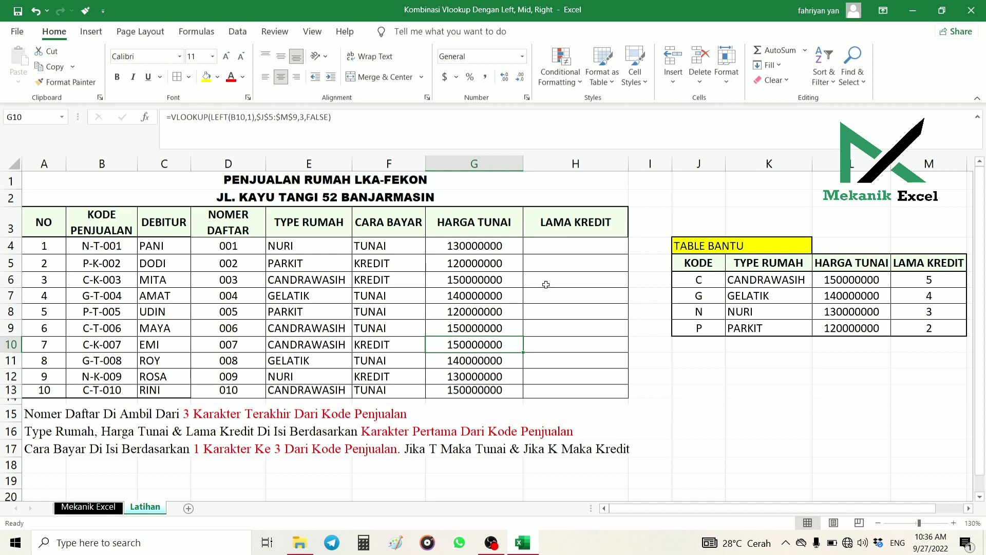
Compare the empty LAMA KREDIT cells H4 to H13 with the HARGA TUNAI and LAMA KREDIT columns of TABLE BANTU.
left_click(557, 252)
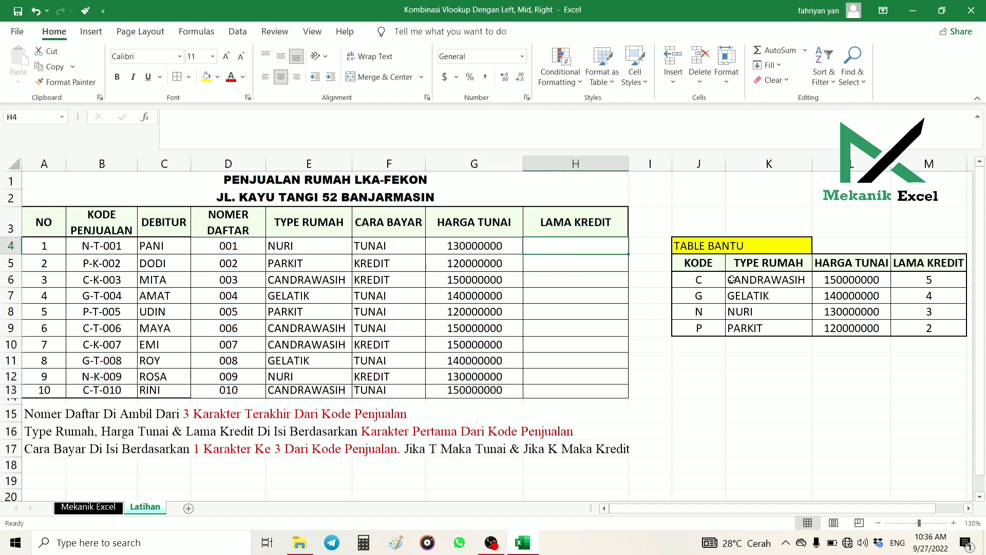
left_click_drag(815, 268, 919, 327)
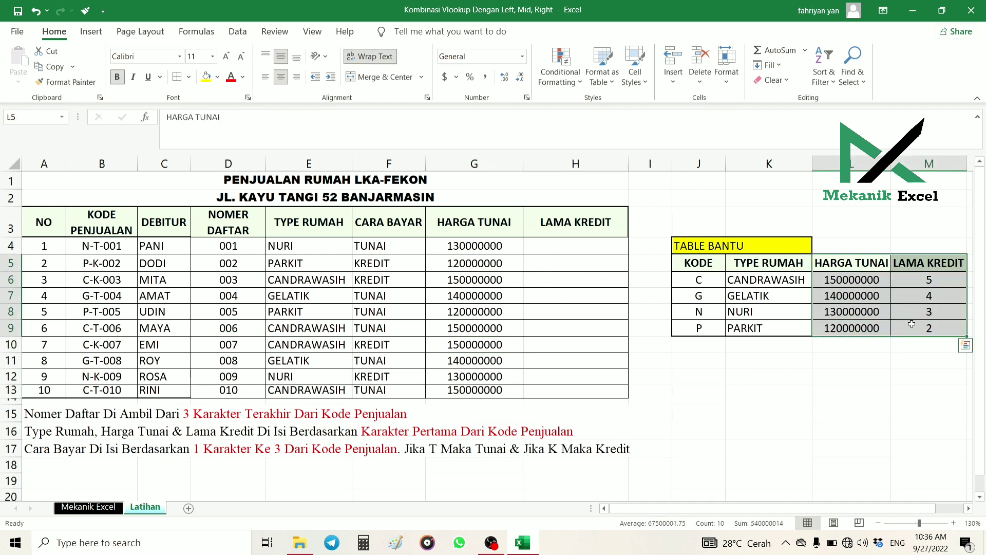
left_click(565, 311)
left_click(538, 253)
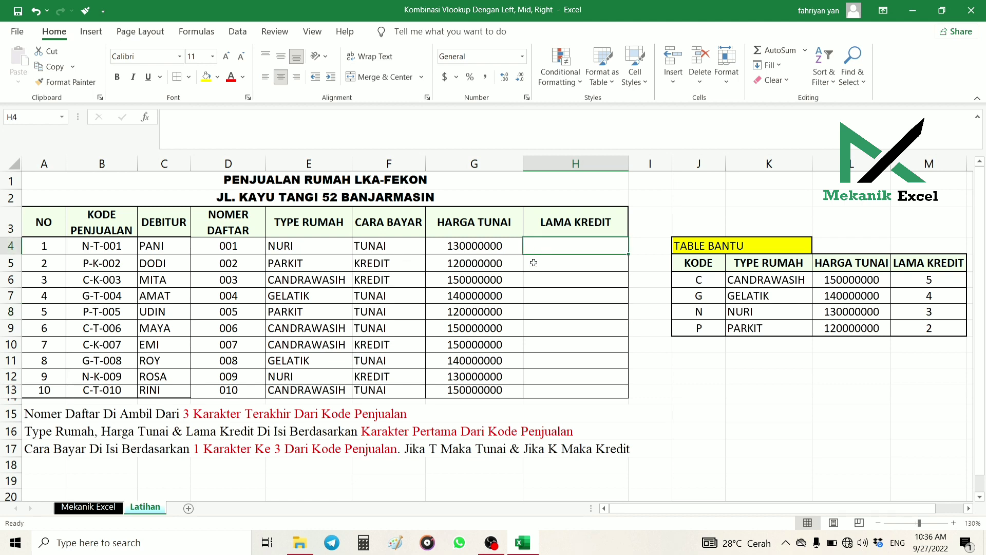
left_click(563, 334)
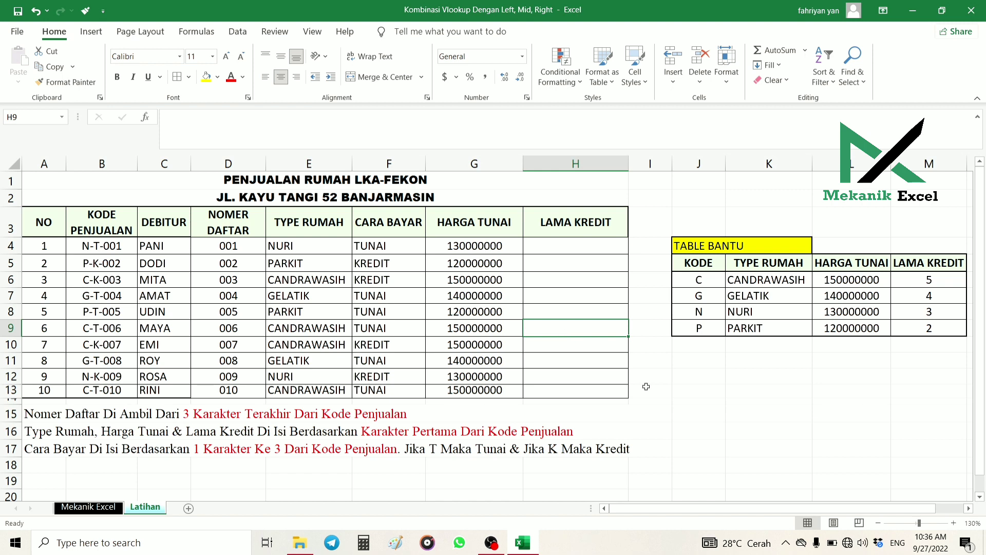
left_click(743, 403)
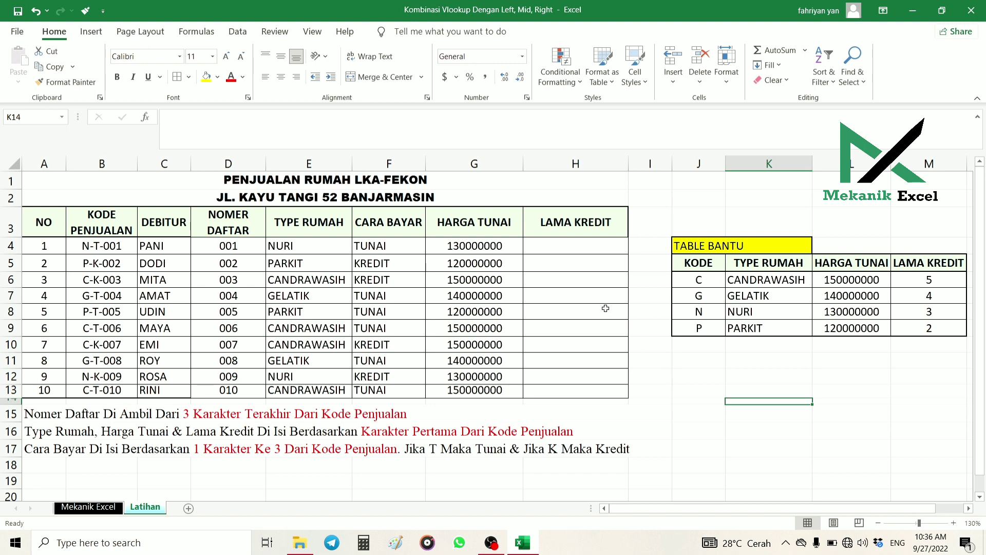
left_click_drag(584, 245, 570, 389)
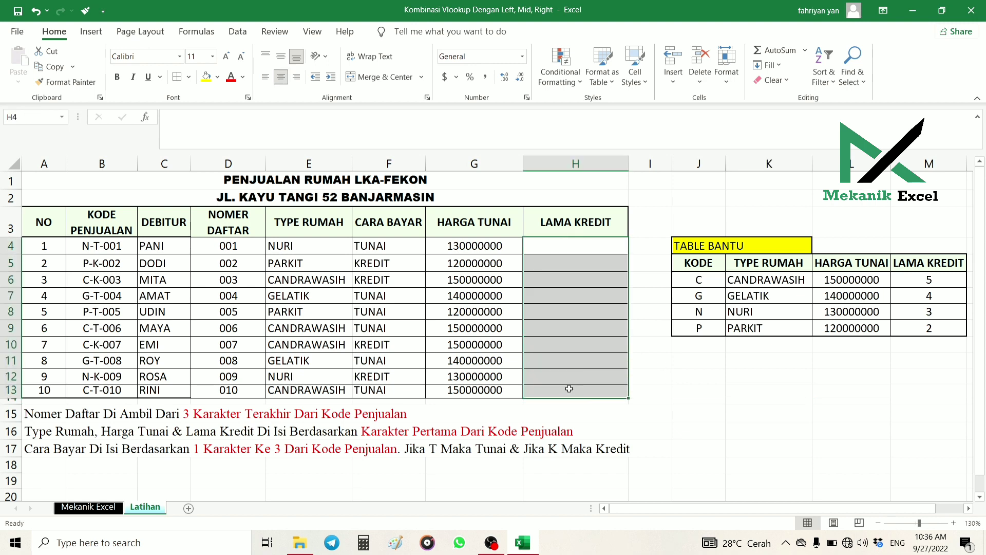
left_click(735, 366)
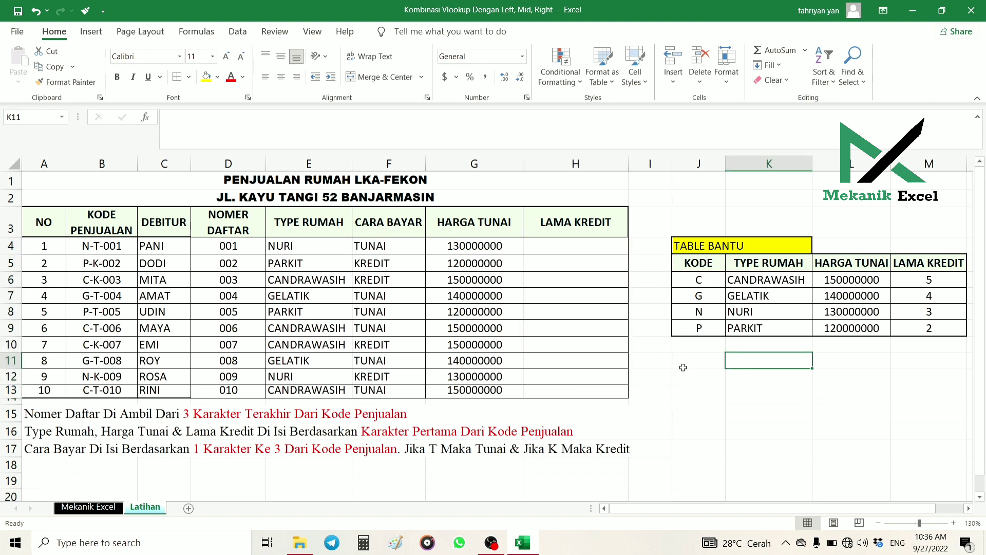
left_click(641, 366)
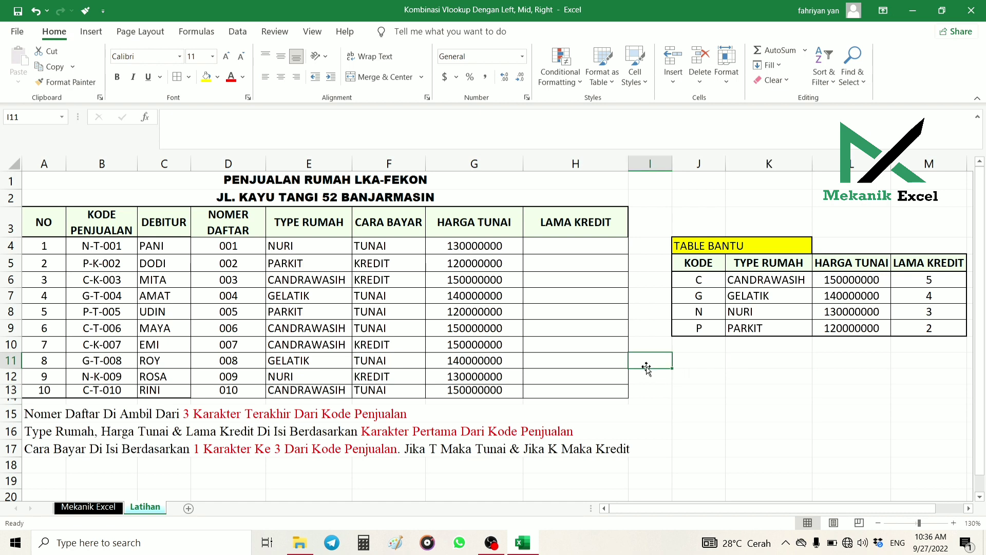
left_click(703, 380)
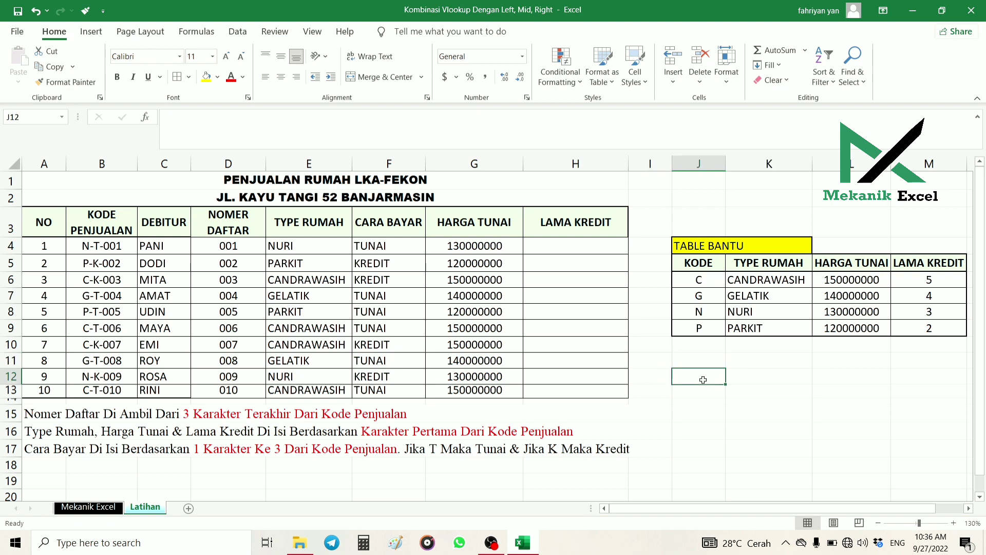
left_click(593, 347)
left_click_drag(583, 251, 566, 384)
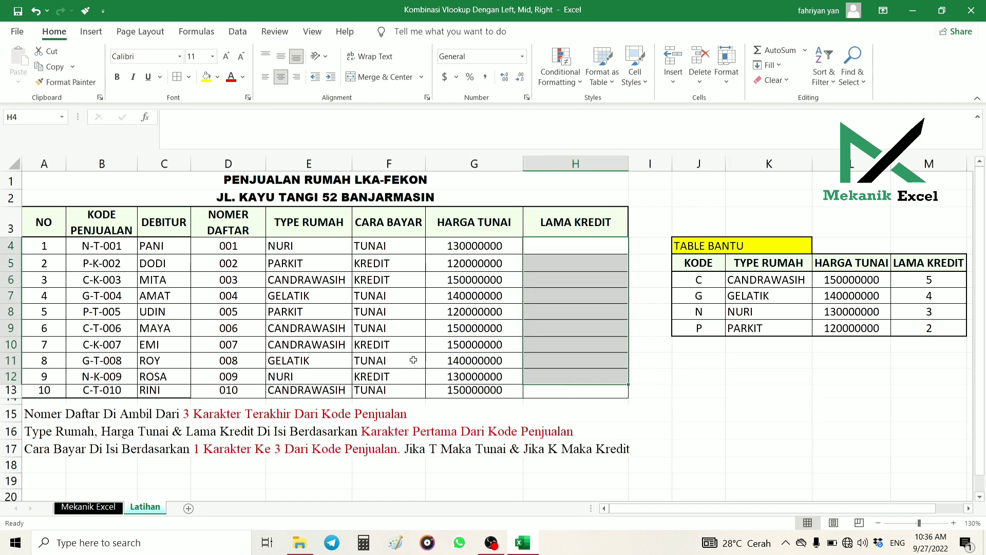
left_click(660, 381)
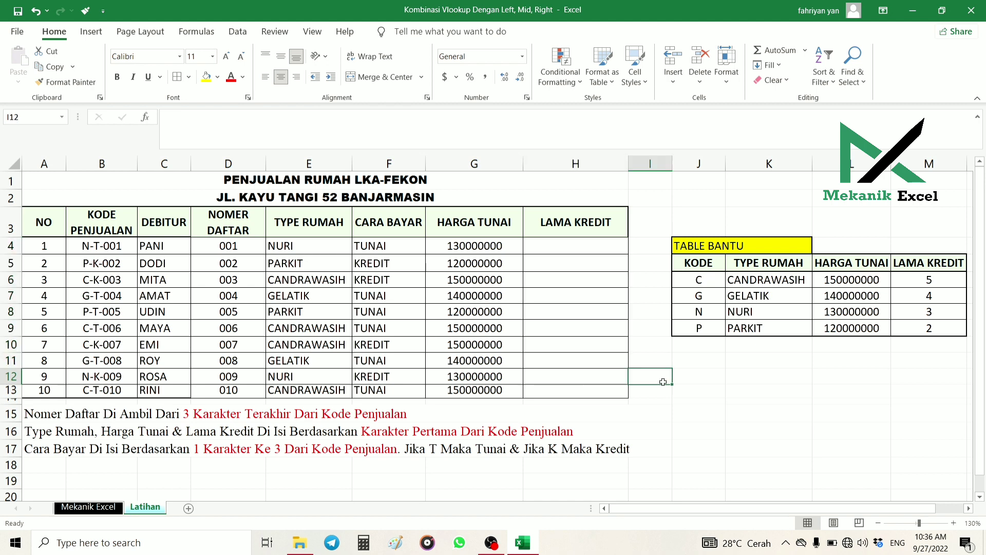
left_click(709, 389)
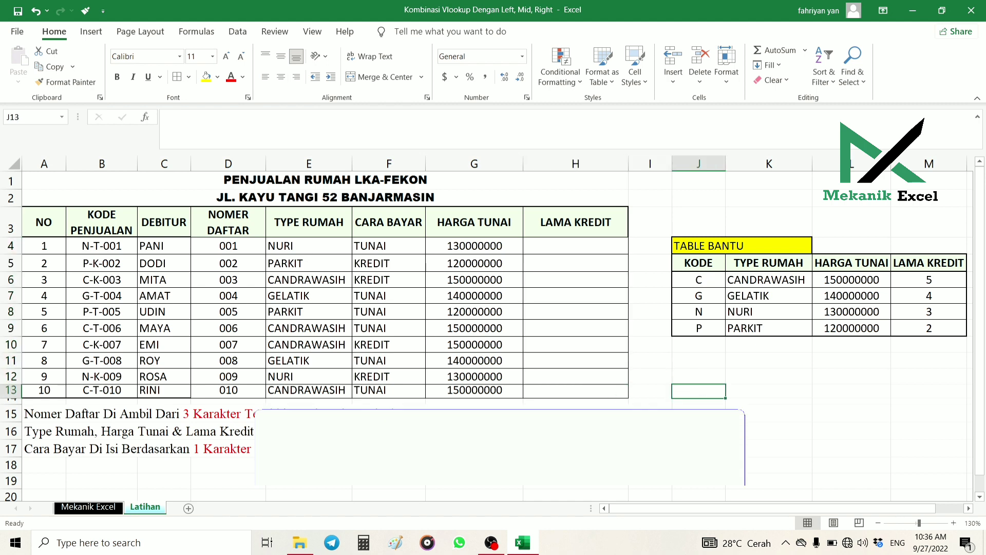